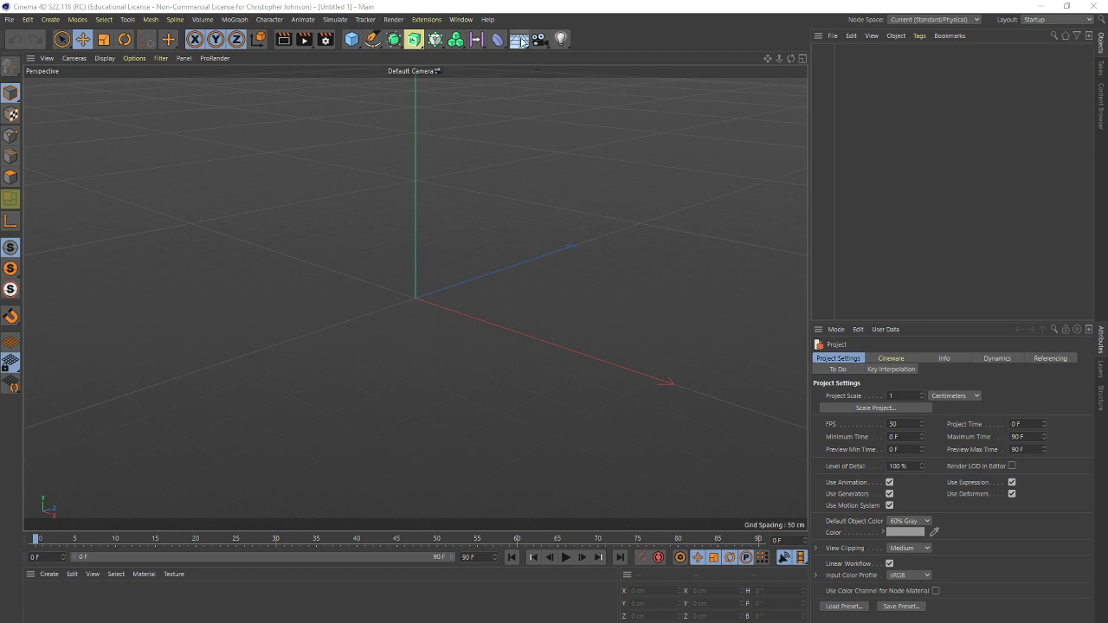
Add a cube and resize it freehand to about 195 cm in X, 181 cm in Y and 195 cm in Z
left_click(354, 42)
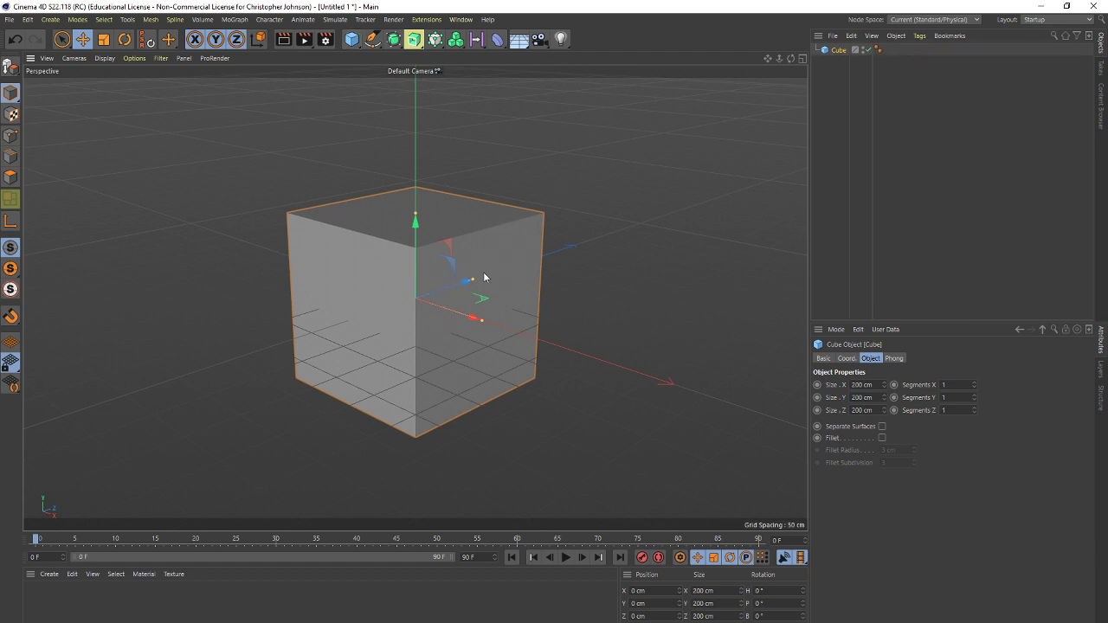
mouse_move(476, 280)
left_mouse_down()
mouse_move(466, 285)
mouse_move(481, 280)
left_mouse_up()
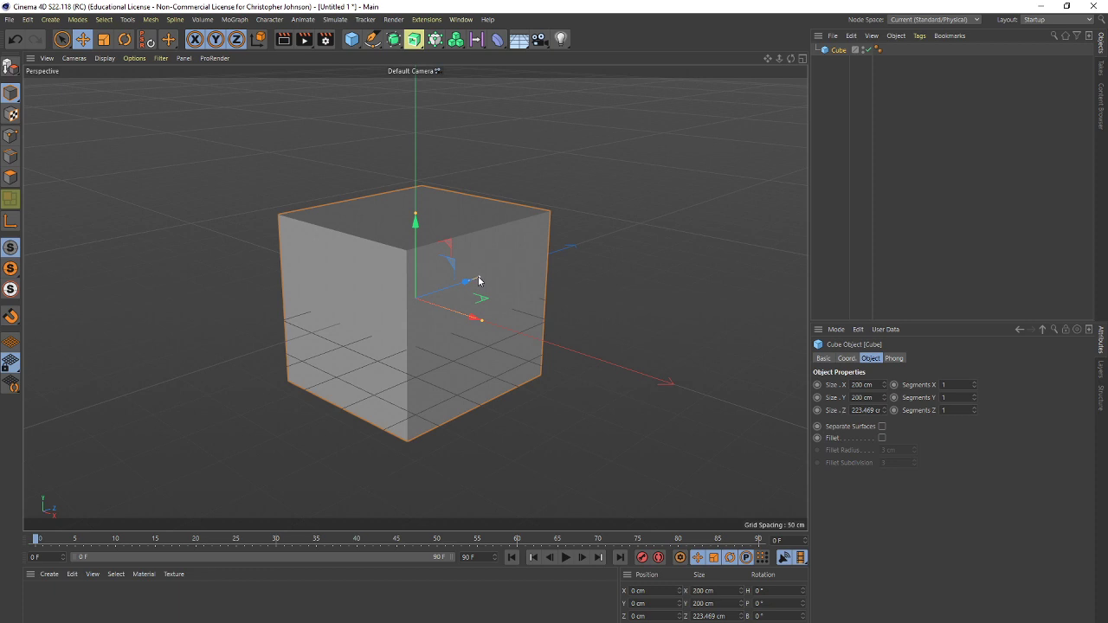
left_click_drag(480, 280, 471, 281)
left_click_drag(416, 217, 413, 225)
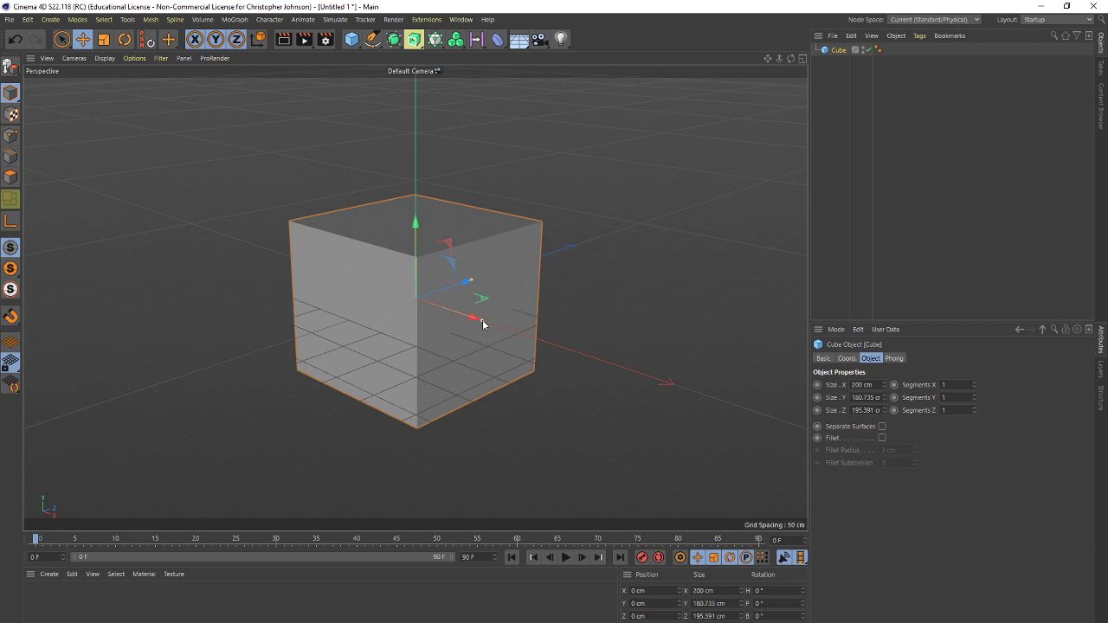
left_click_drag(482, 321, 482, 320)
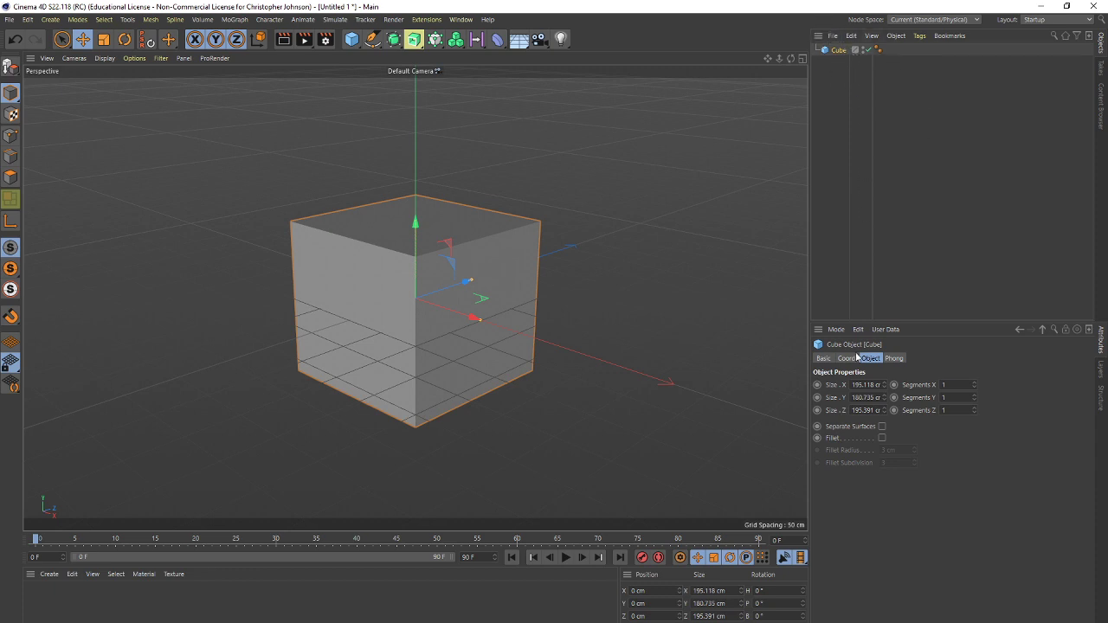
Set the cube's size to exactly 190 cm in X, 180 cm in Y and 180 cm in Z
double_click(865, 385)
type("190")
key("Tab")
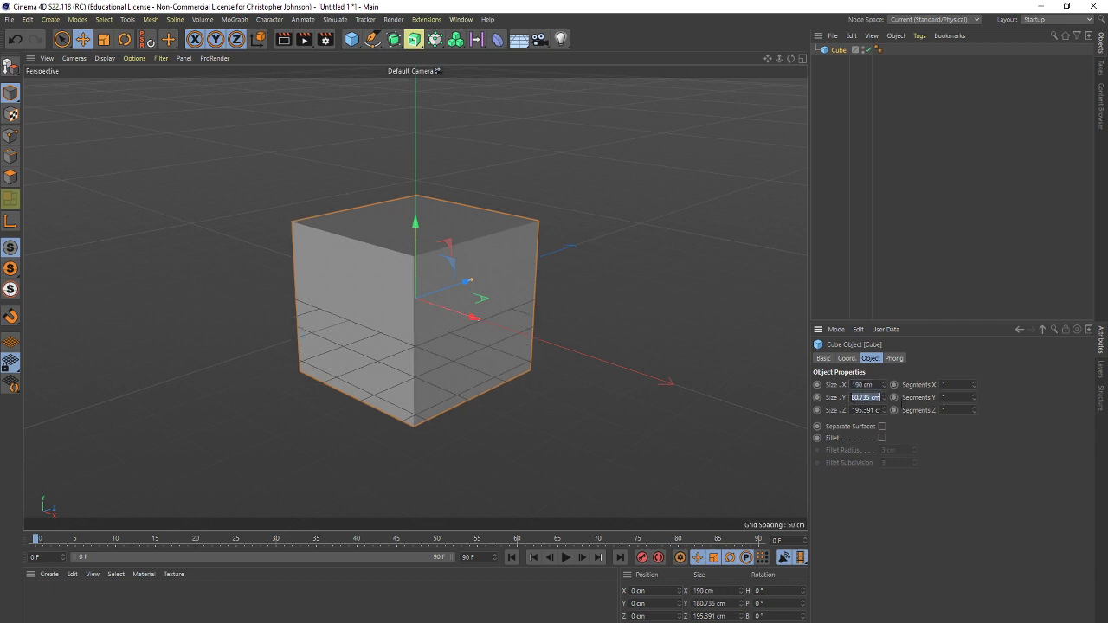
type("180")
key("Return")
double_click(853, 410)
type("180")
key("Return")
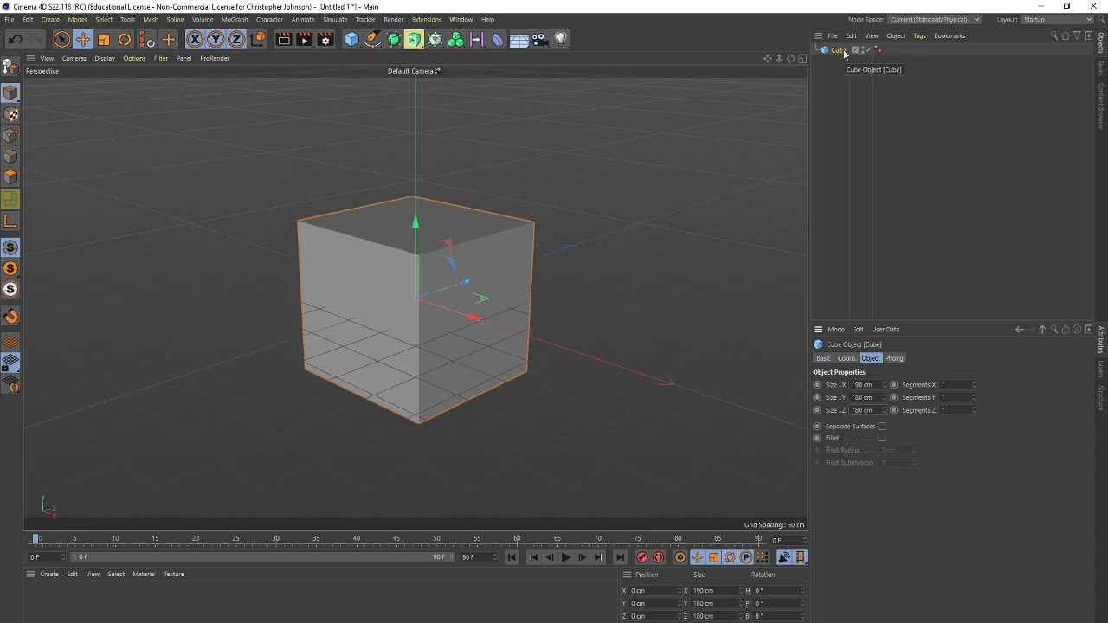
mouse_move(789, 58)
left_mouse_down()
mouse_move(790, 39)
mouse_move(822, 43)
mouse_move(803, 76)
mouse_move(802, 51)
mouse_move(790, 58)
left_mouse_up()
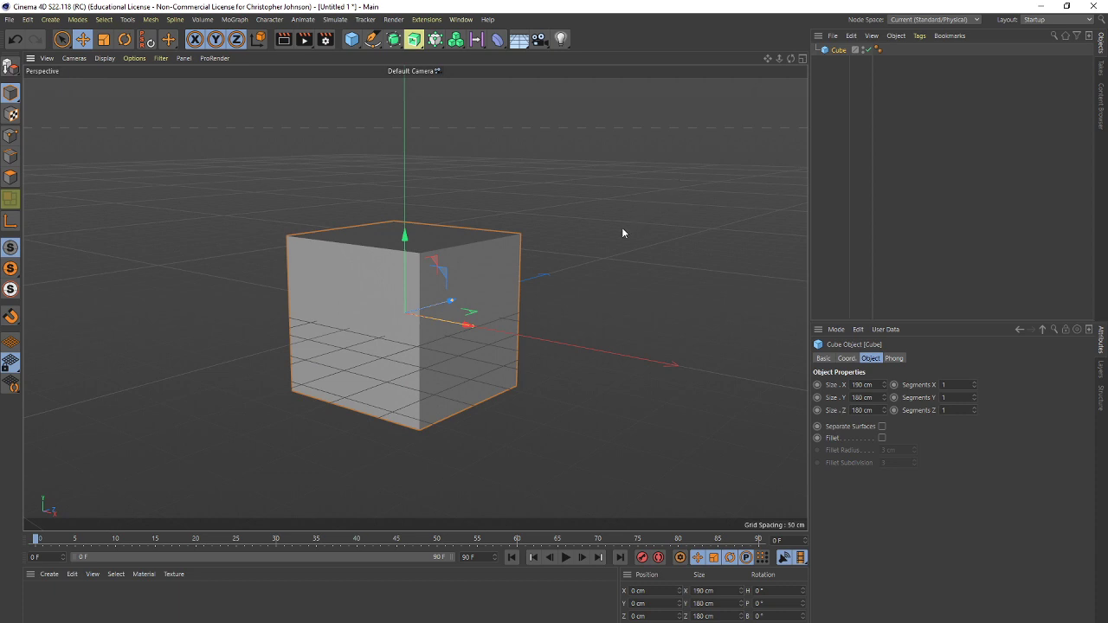
middle_click_drag(603, 206, 633, 177, "alt")
right_click_drag(637, 218, 644, 218, "alt")
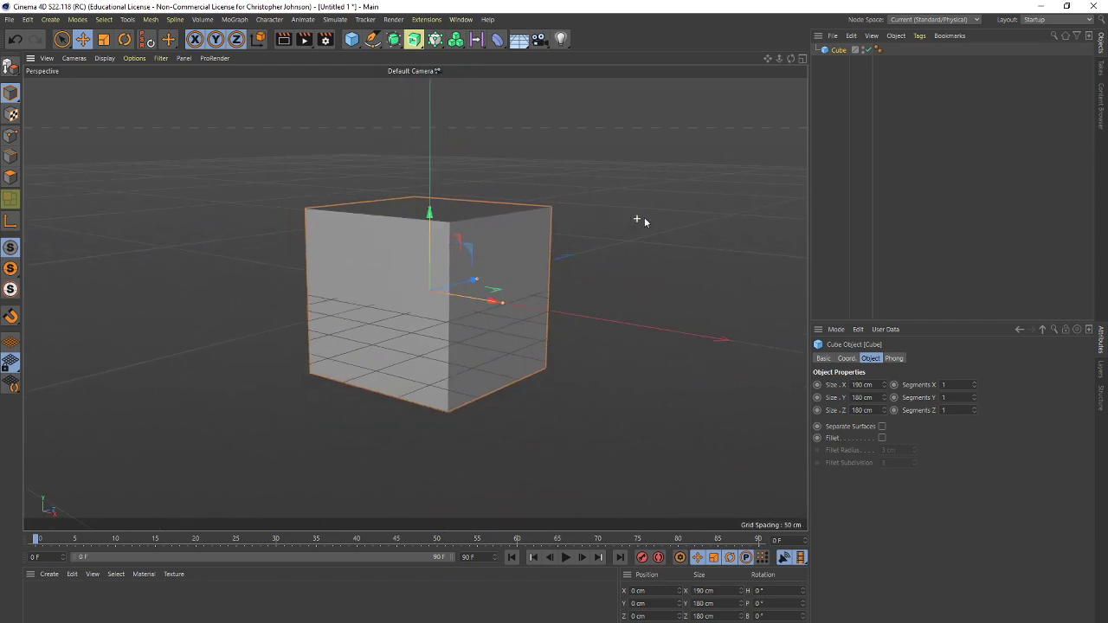
left_click_drag(644, 219, 649, 245, "alt")
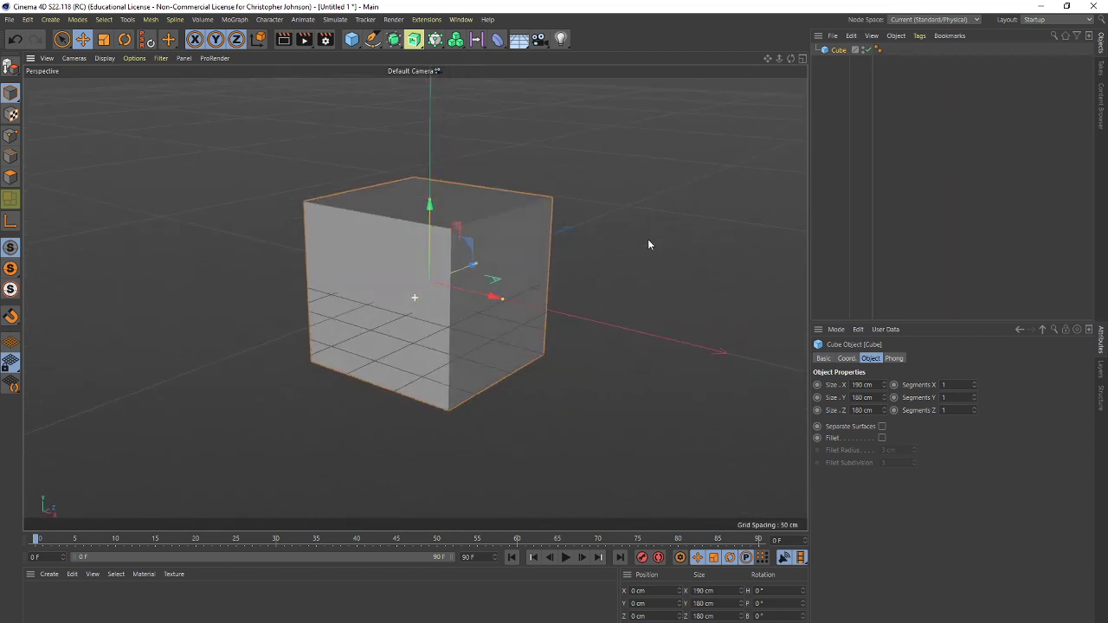
mouse_move(767, 58)
left_mouse_down()
mouse_move(755, 70)
mouse_move(755, 51)
mouse_move(770, 58)
left_mouse_up()
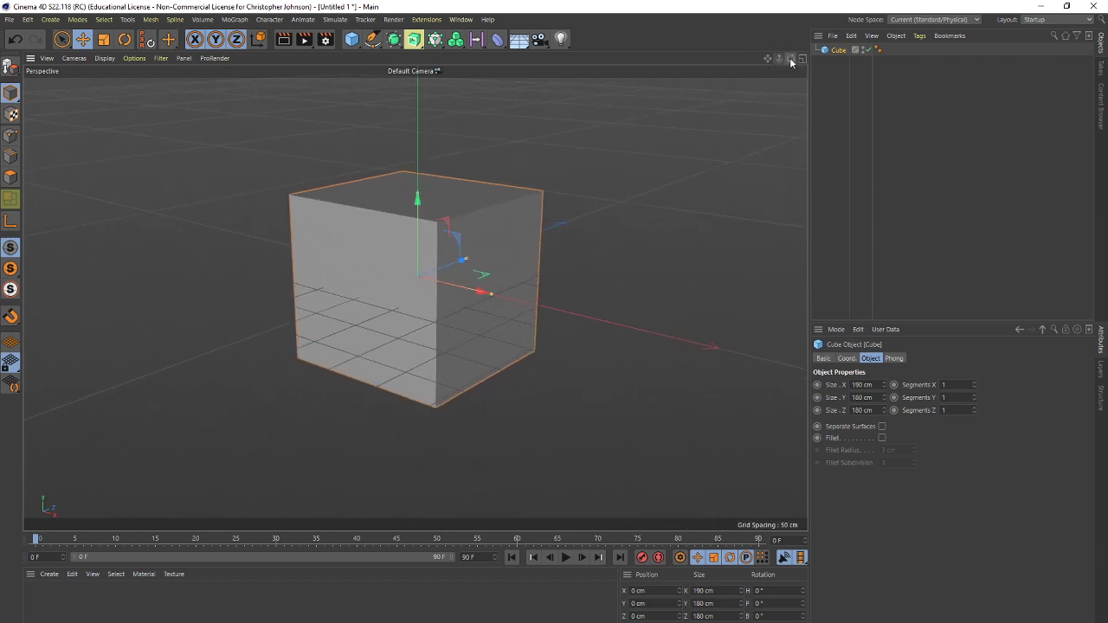
mouse_move(789, 57)
left_mouse_down()
mouse_move(776, 68)
mouse_move(754, 58)
mouse_move(765, 44)
mouse_move(762, 58)
mouse_move(798, 58)
left_mouse_up()
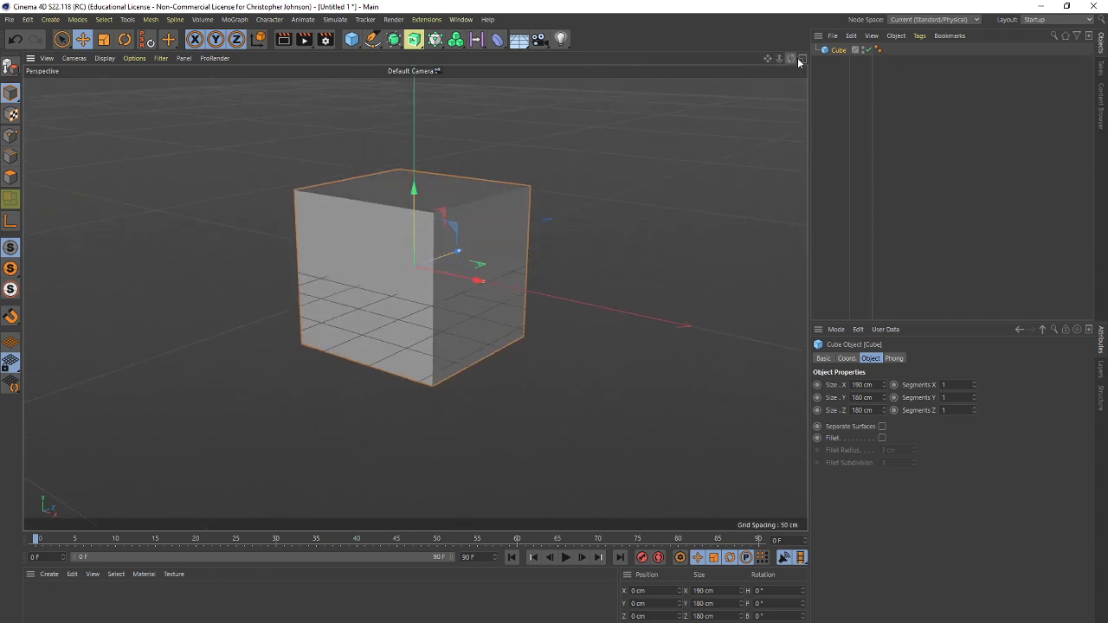
Show all four views and reduce the cube's Z size to about 150 cm in the Right view
left_click(803, 58)
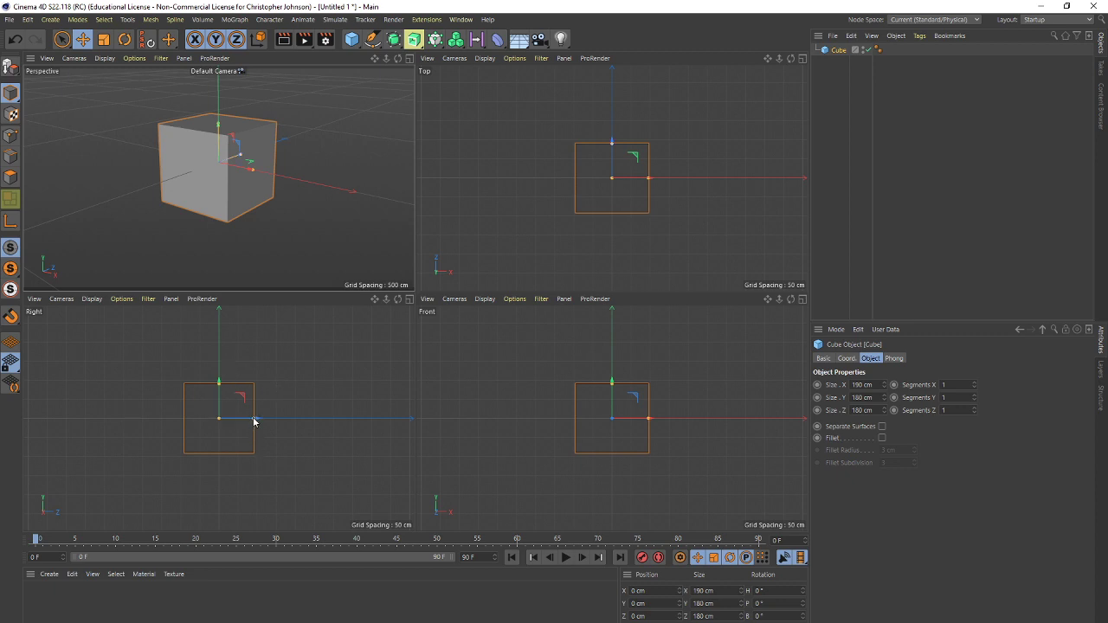
left_click_drag(253, 420, 248, 423)
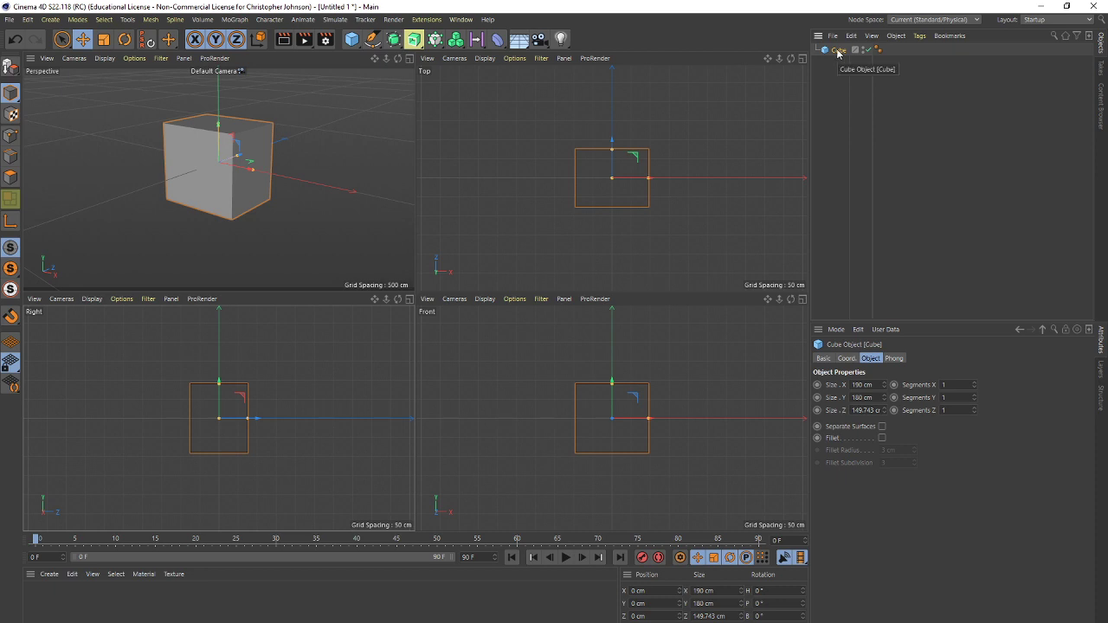
Duplicate the cube and move the copy along X to about -191 cm so it sits beside the original
left_click_drag(837, 54, 838, 82, "ctrl")
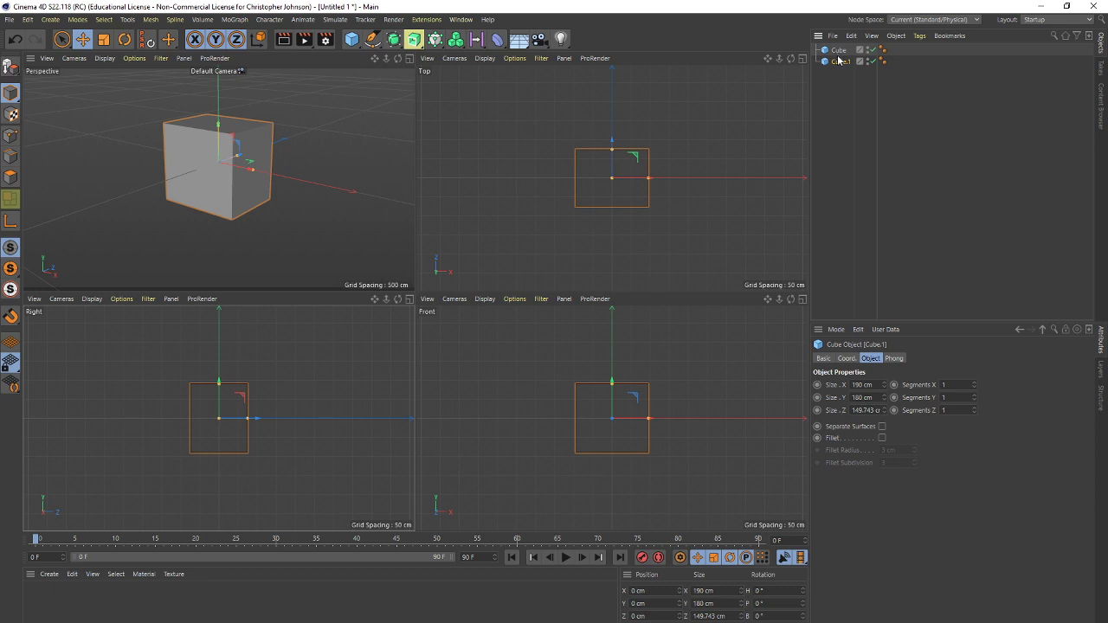
right_click(838, 64)
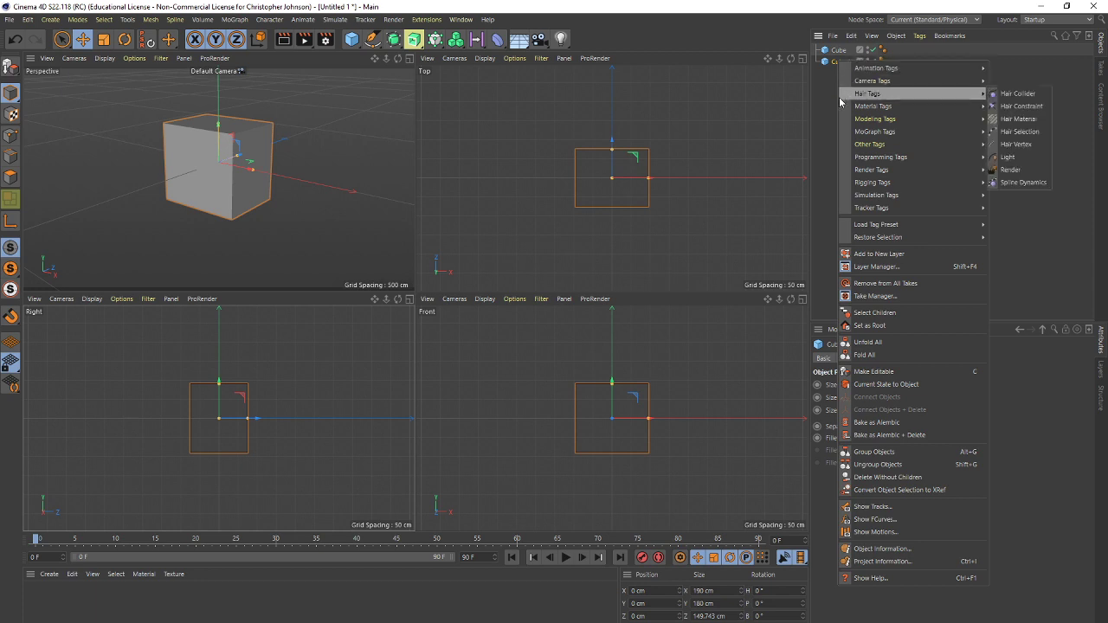
left_click(833, 109)
left_click(852, 37)
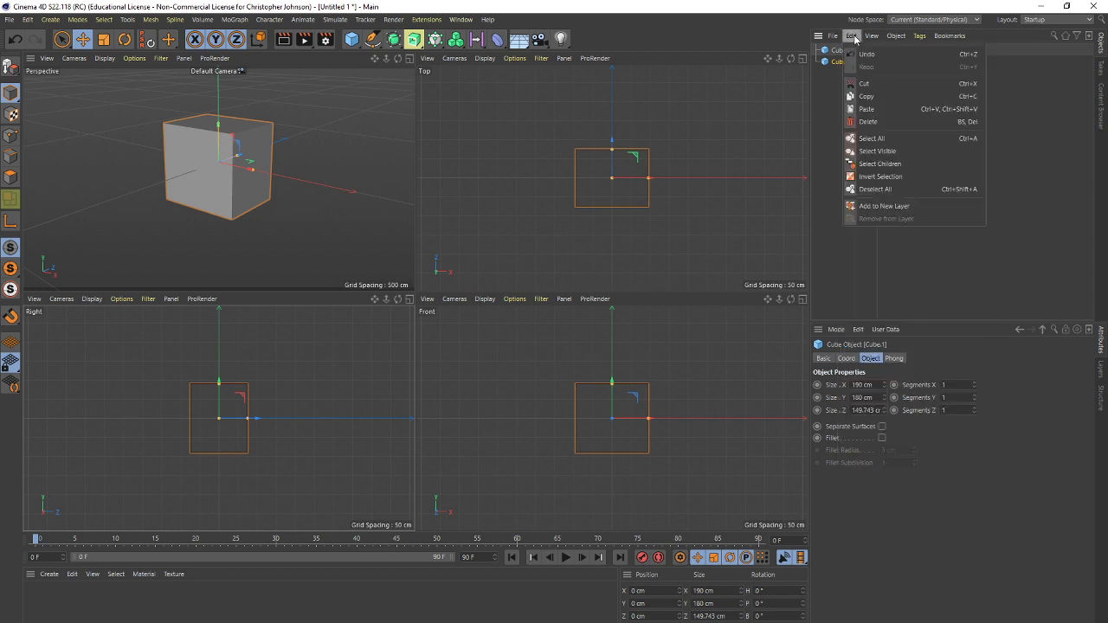
left_click(867, 109)
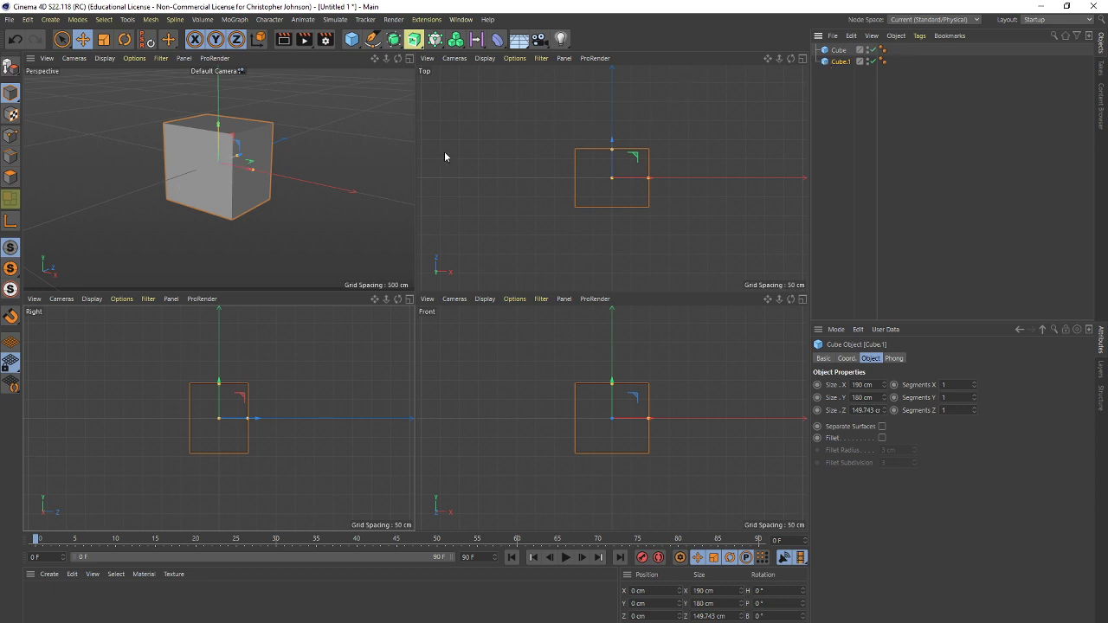
left_click_drag(244, 168, 180, 161)
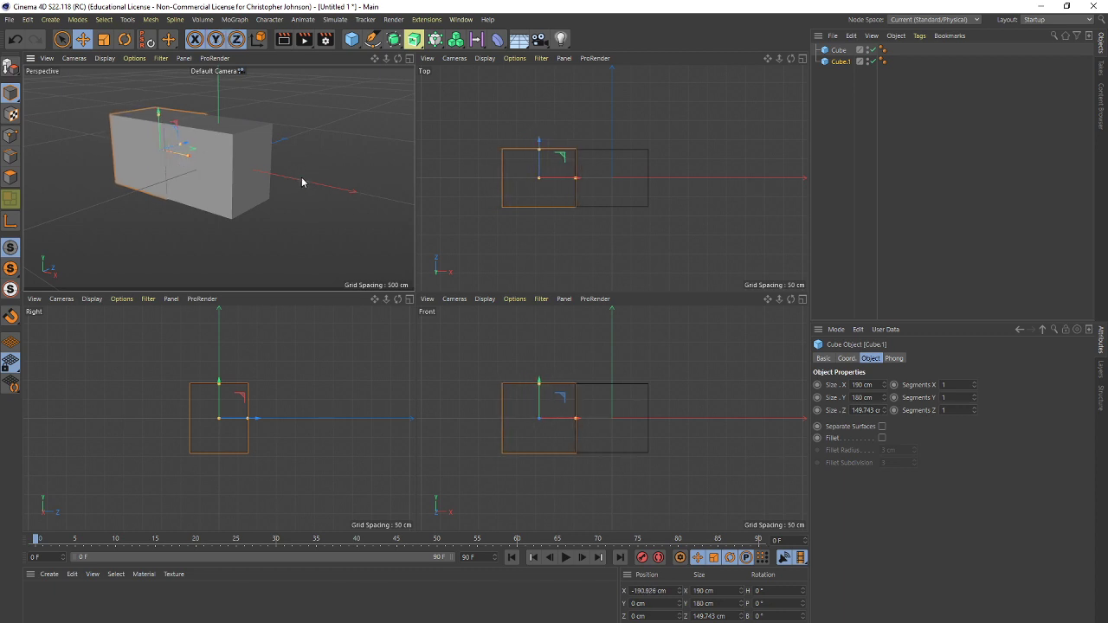
Rename the original cube "Right House" and its copy "Left House"
middle_click(302, 183)
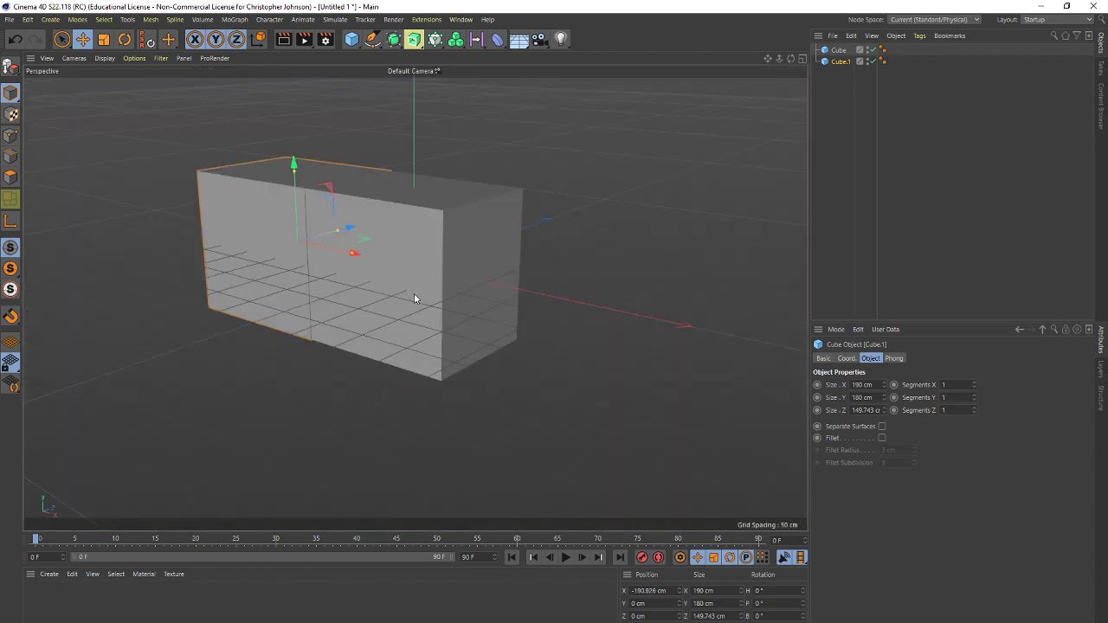
left_click_drag(423, 294, 677, 396, "alt")
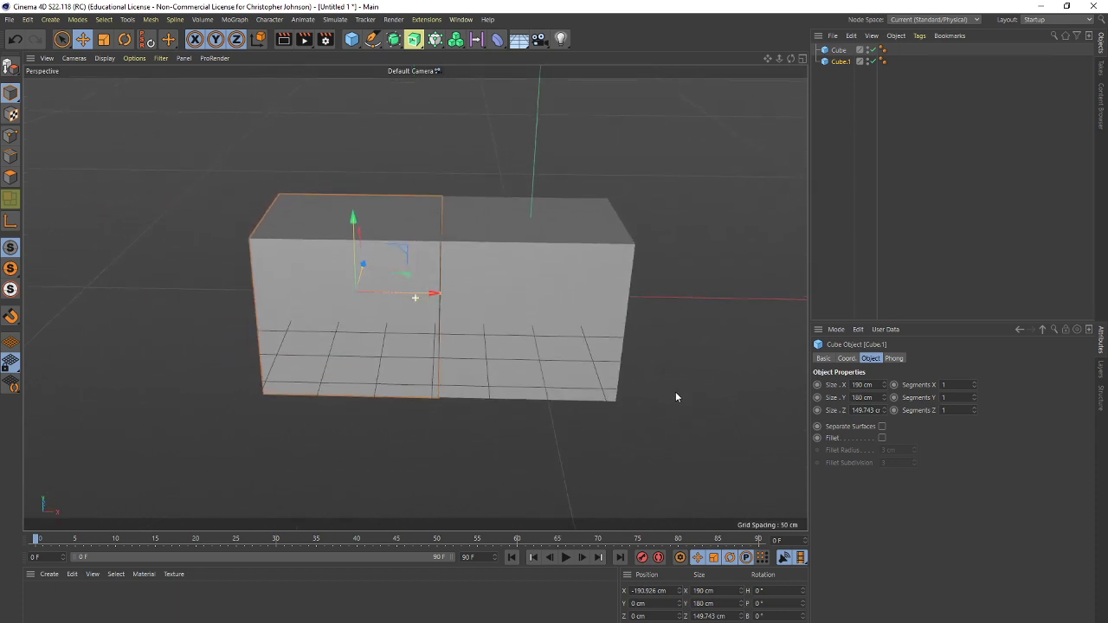
left_click_drag(654, 287, 631, 258, "alt")
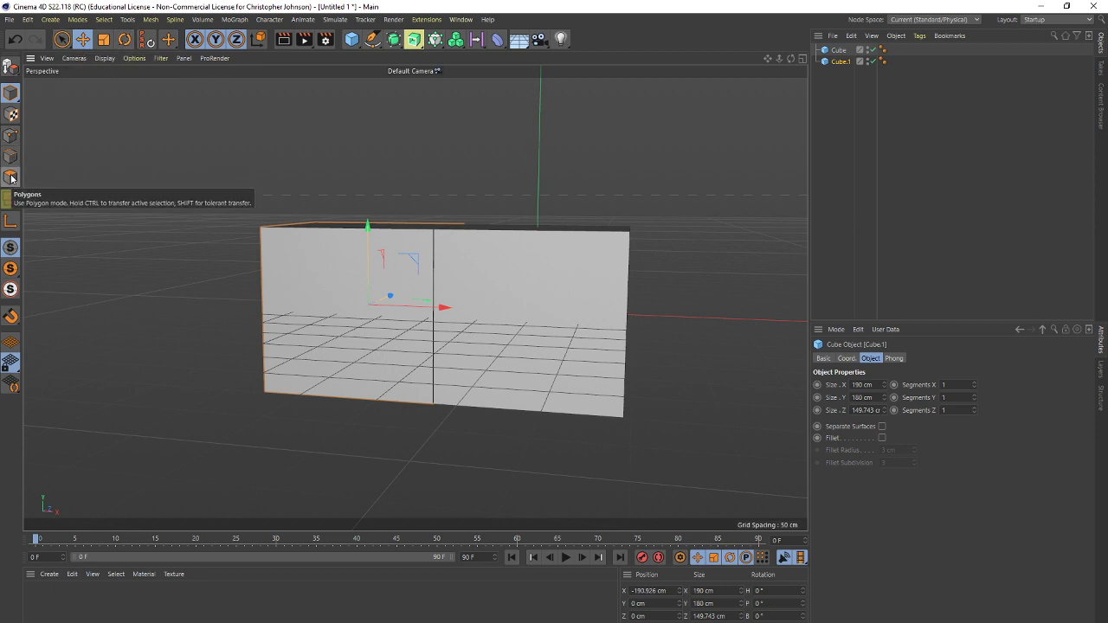
left_click(838, 50)
double_click(840, 50)
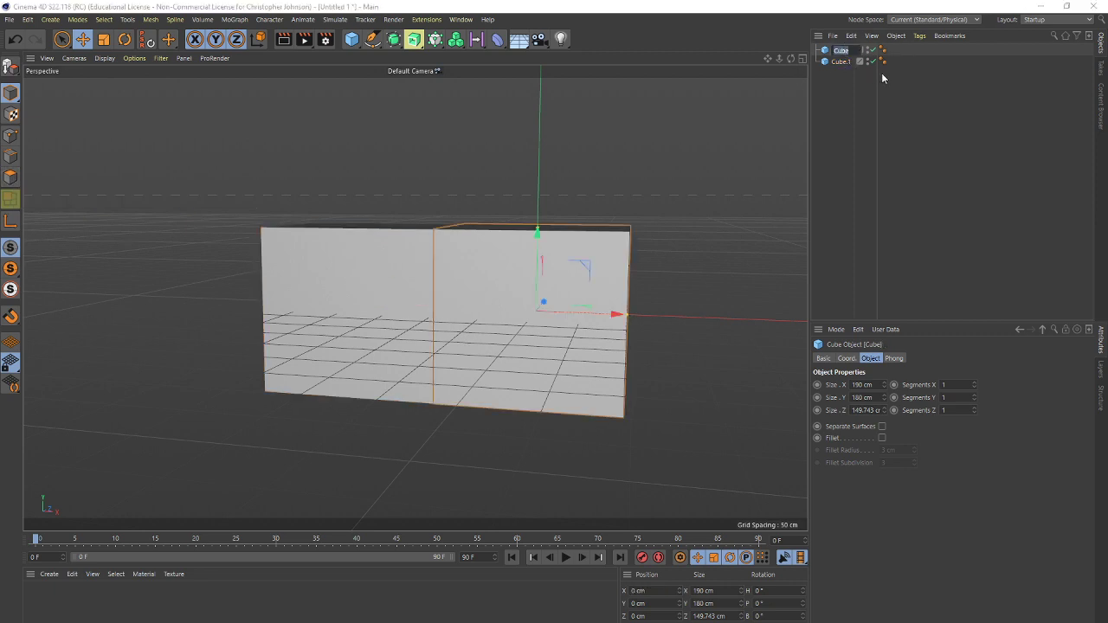
type("Right House")
key("Tab")
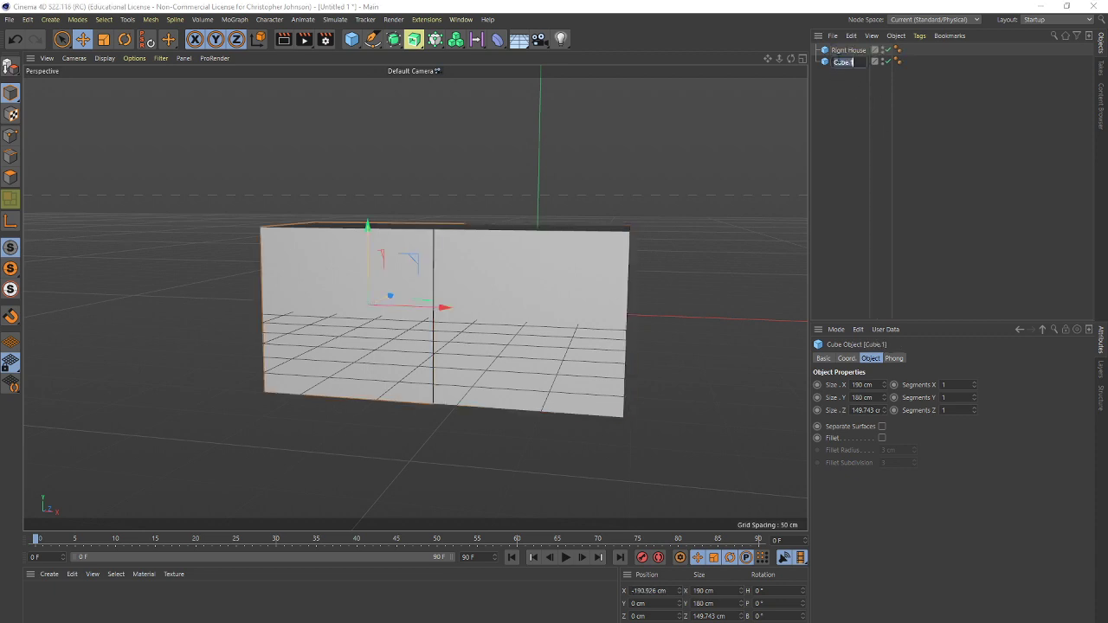
type("Left House")
key("Return")
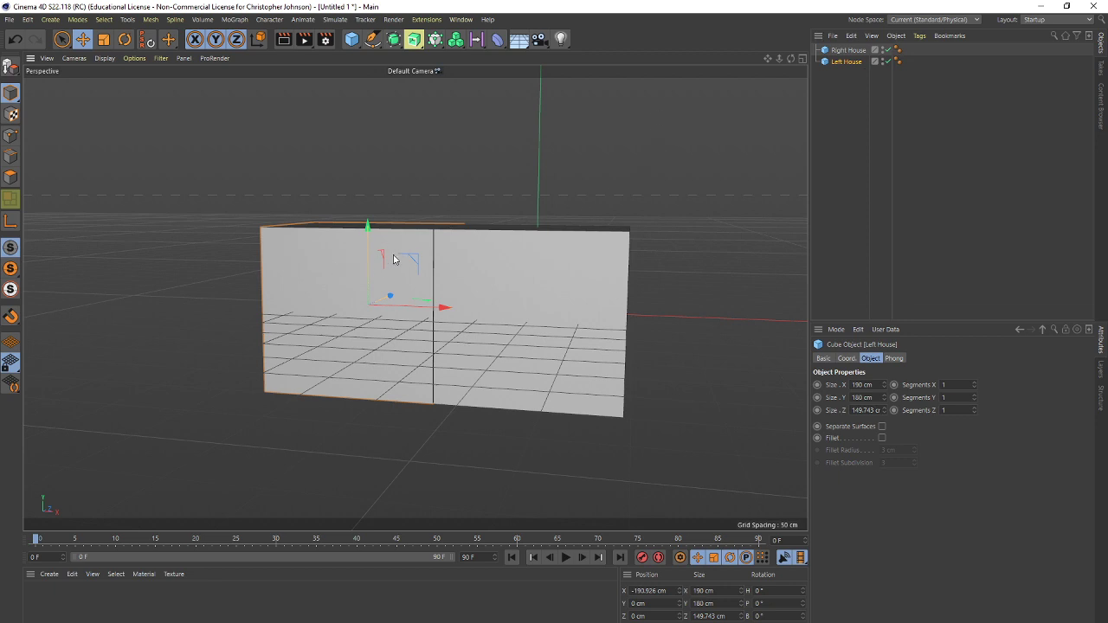
Convert both Right House and Left House into editable polygon objects
left_click(848, 50, "ctrl")
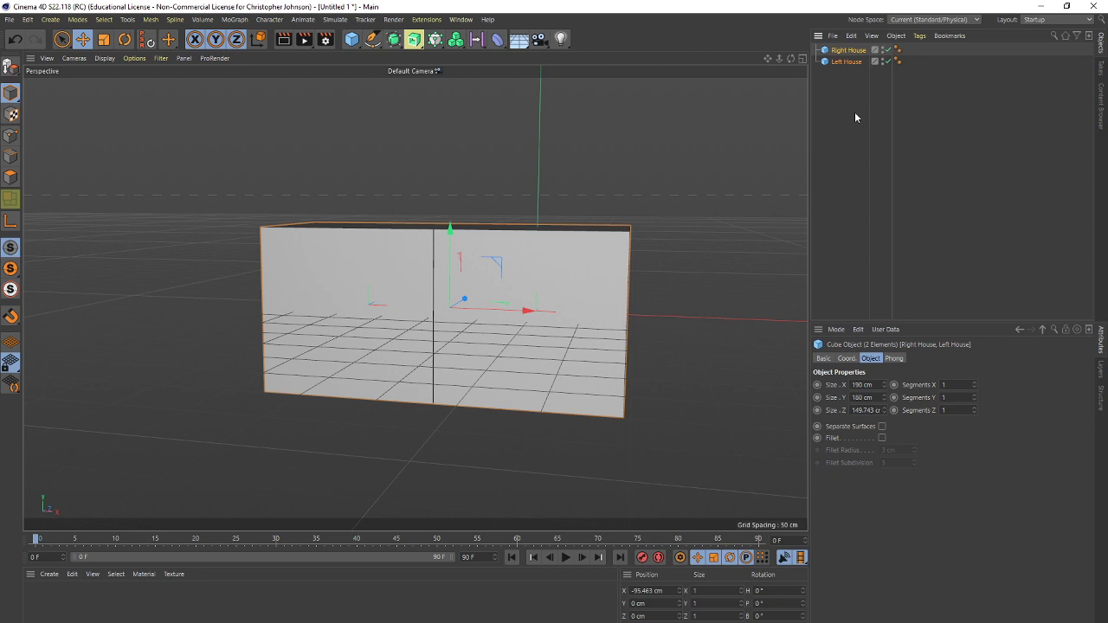
right_click(855, 51)
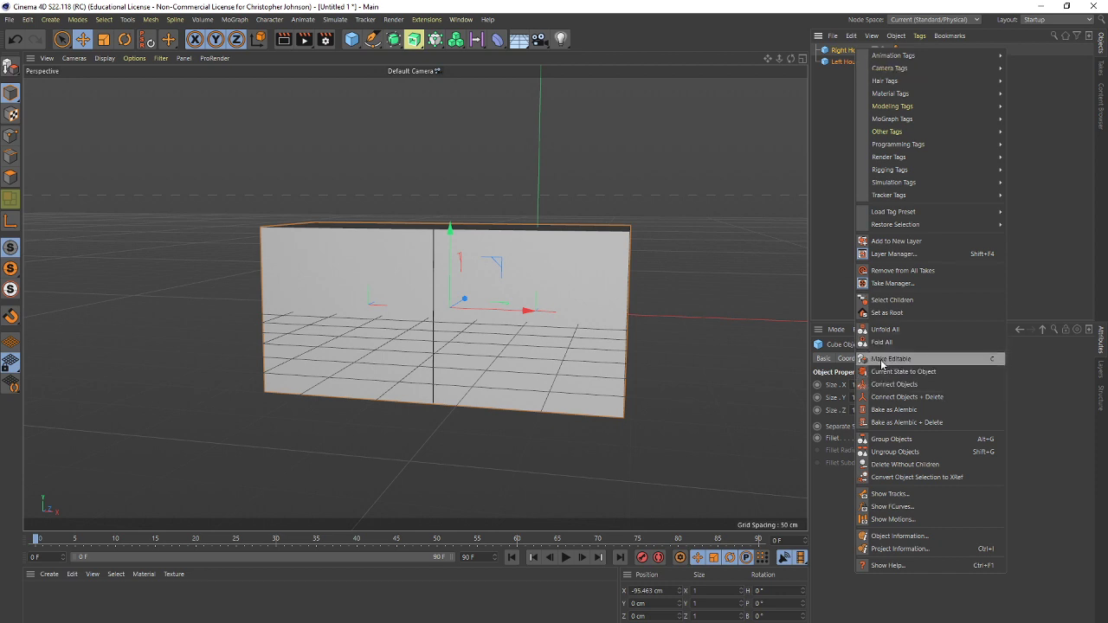
left_click(819, 247)
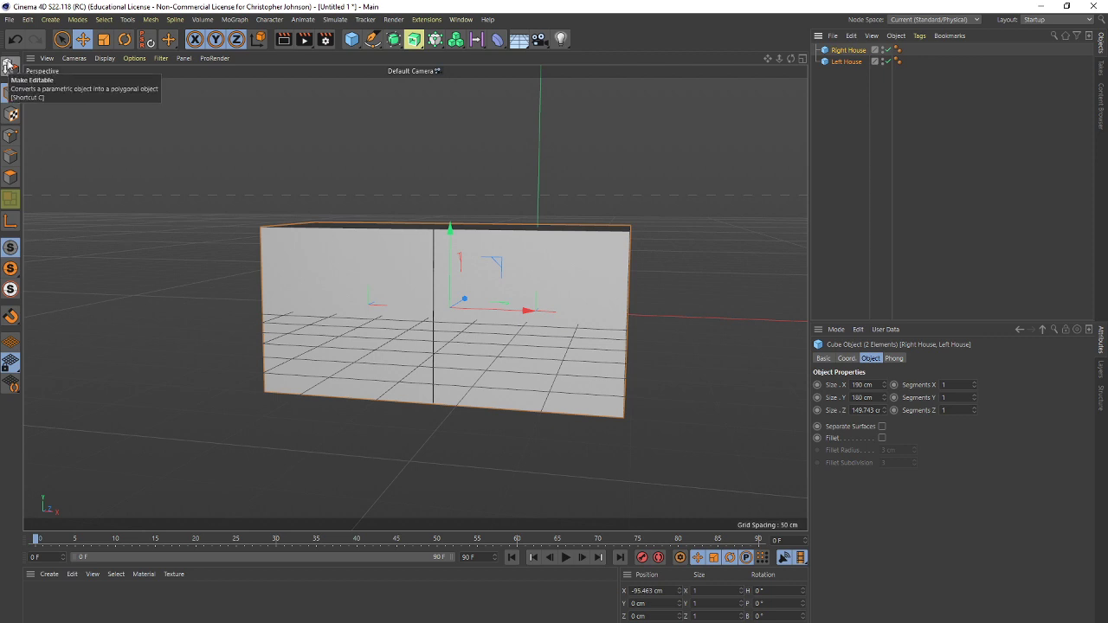
left_click(8, 66)
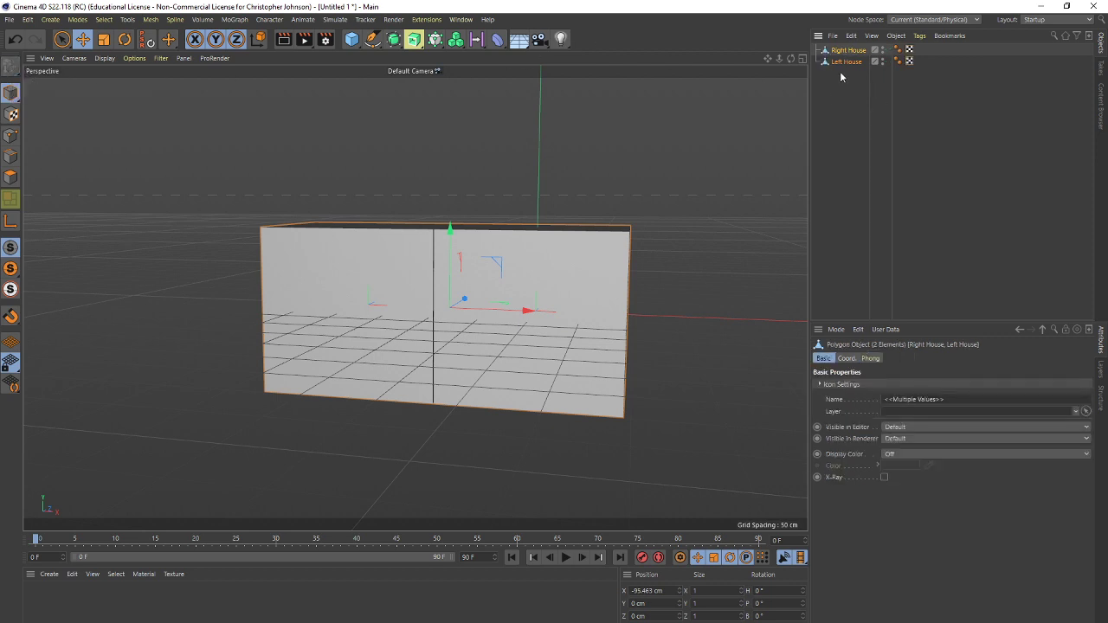
Raise Right House's top edge next to Left House along the world Y axis to about 163 cm, forming a sloped roof
left_click(846, 50)
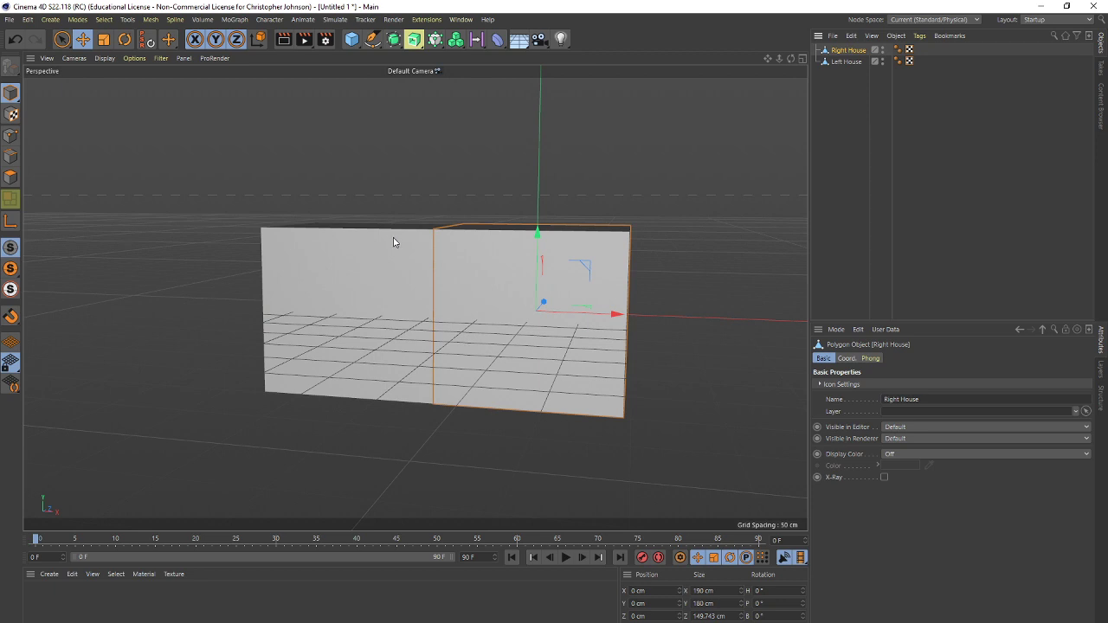
left_click(11, 157)
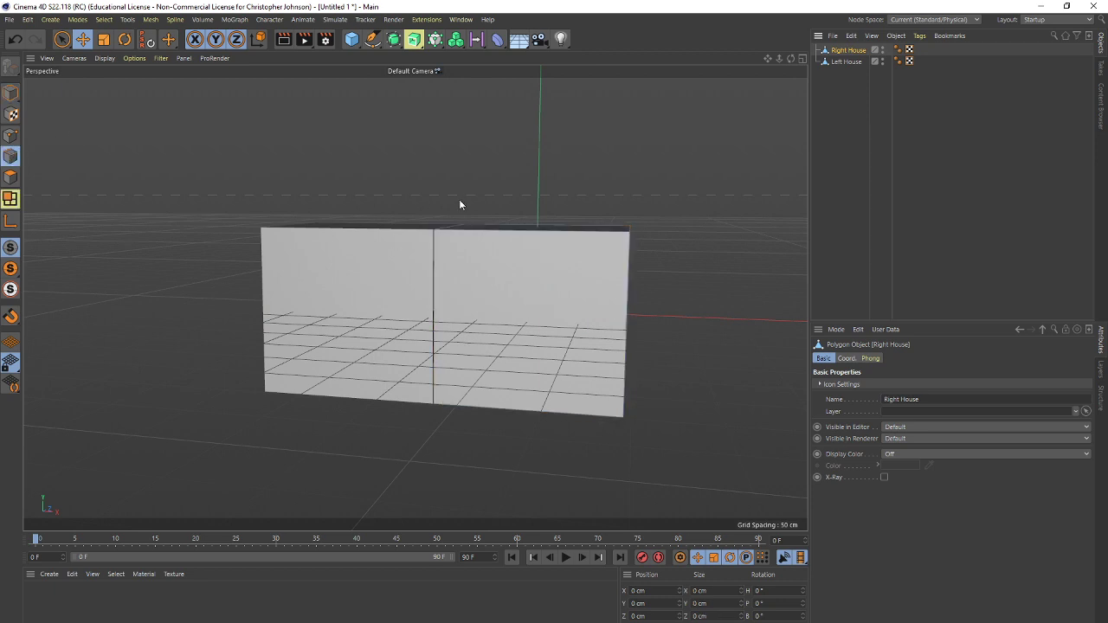
left_click(451, 229)
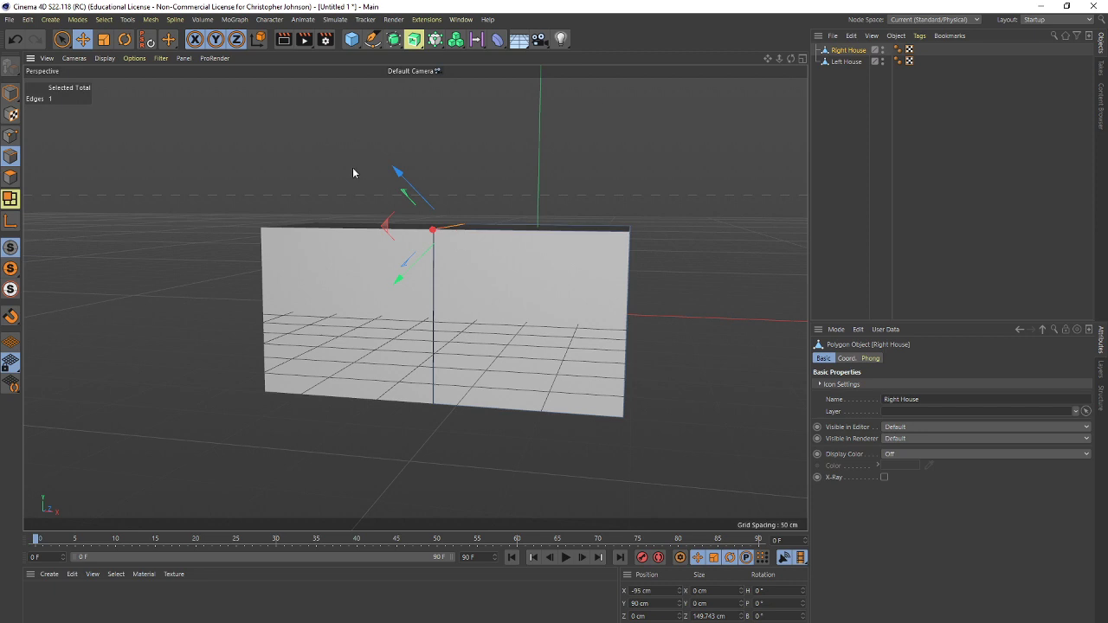
left_click(258, 39)
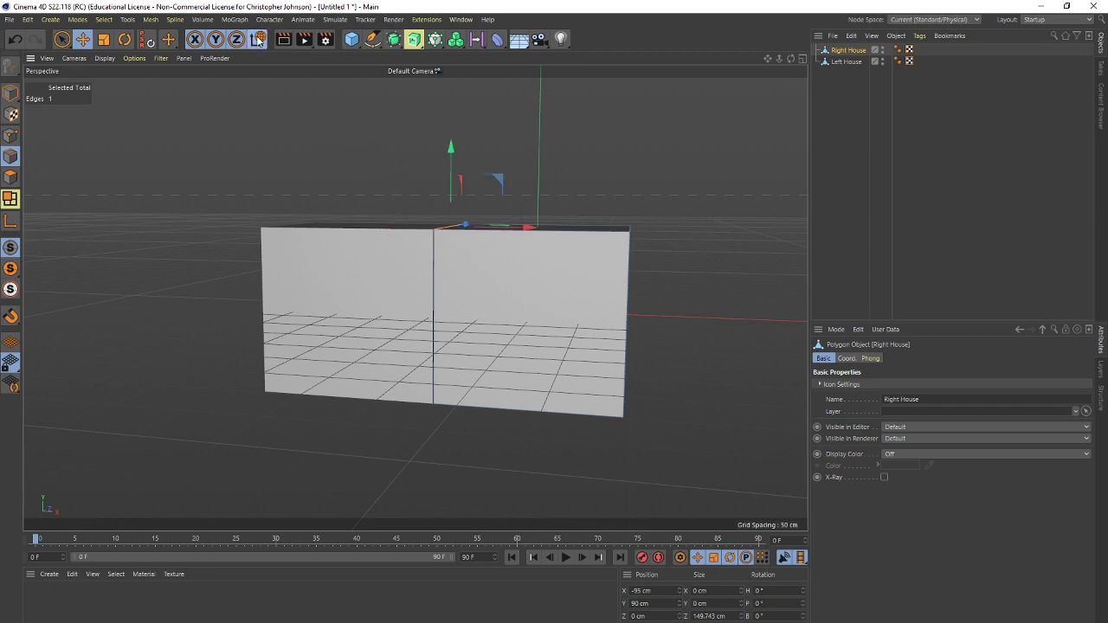
left_click_drag(451, 149, 450, 81)
left_click(257, 39)
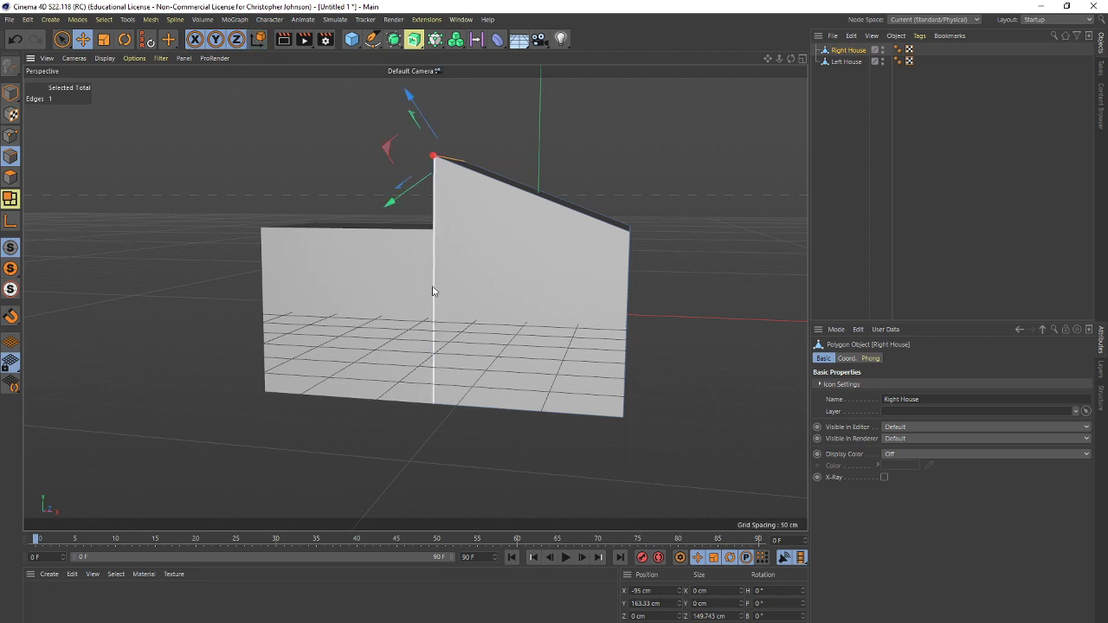
Scale the whole Right House object up uniformly to about 213 × 284 × 168 cm
left_click(11, 92)
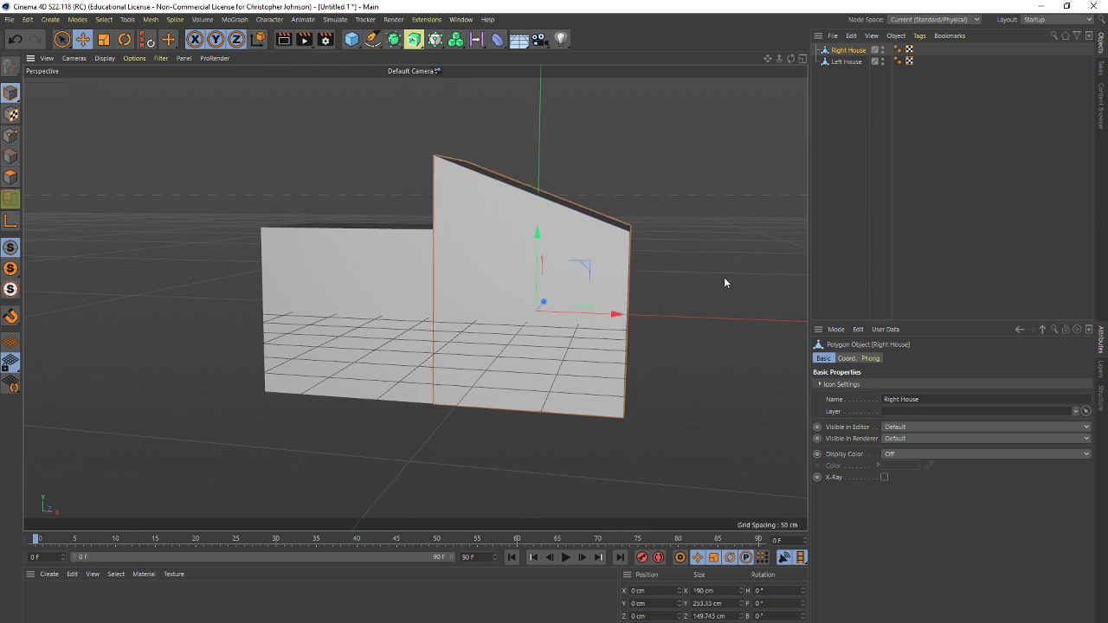
key("t")
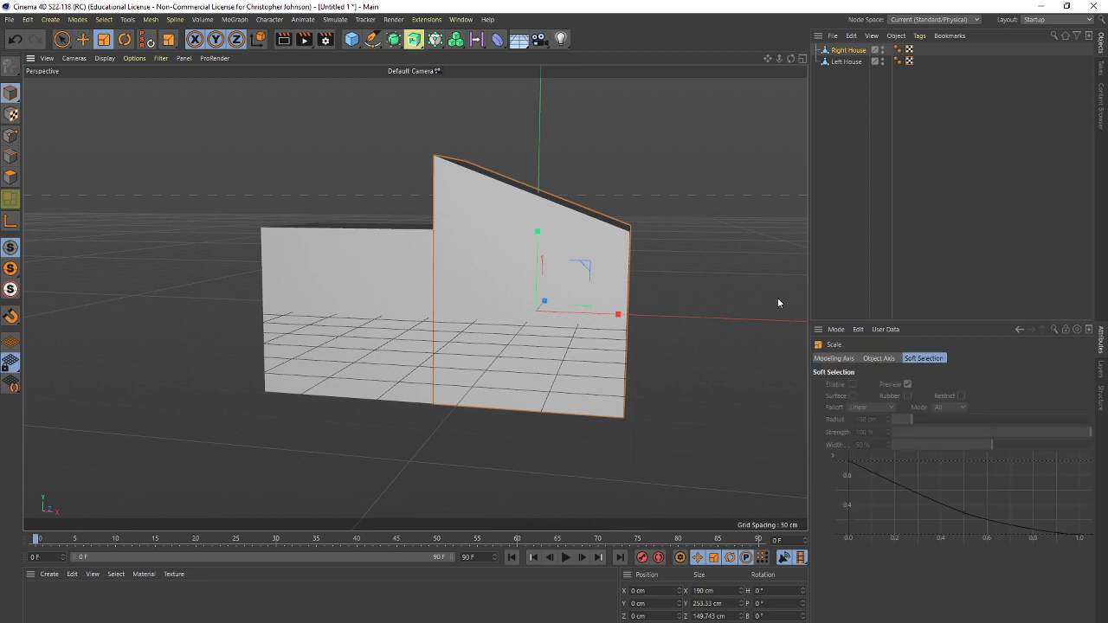
left_click_drag(737, 292, 803, 289)
Raise Right House about 10.7 cm along Y in the front view to bring its base level with Left House's
middle_click(730, 345)
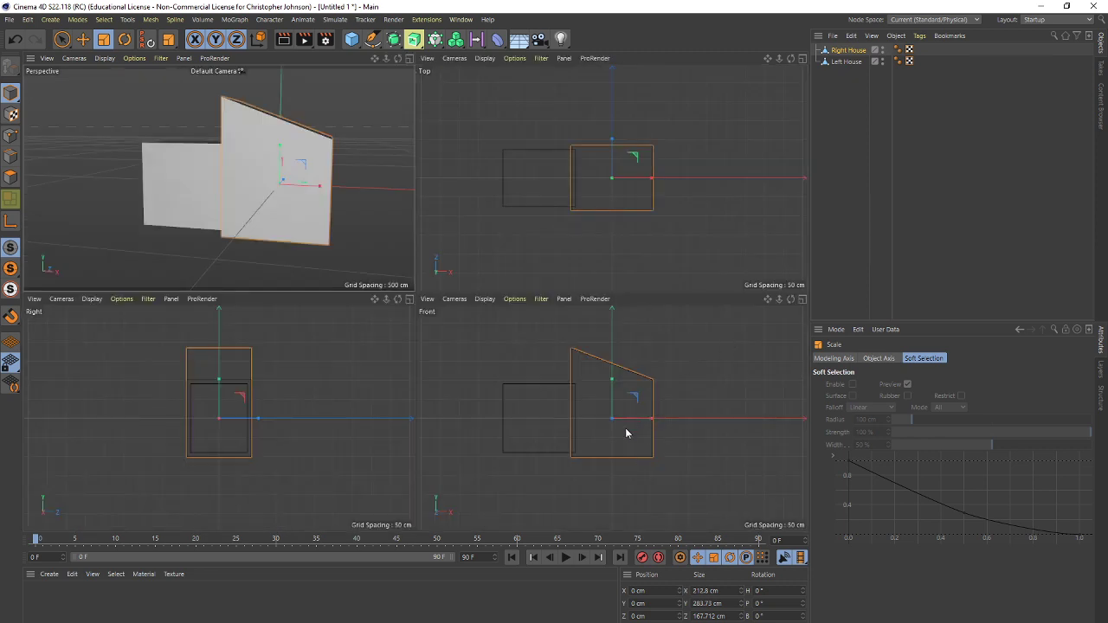
scroll(627, 432, "up", 5)
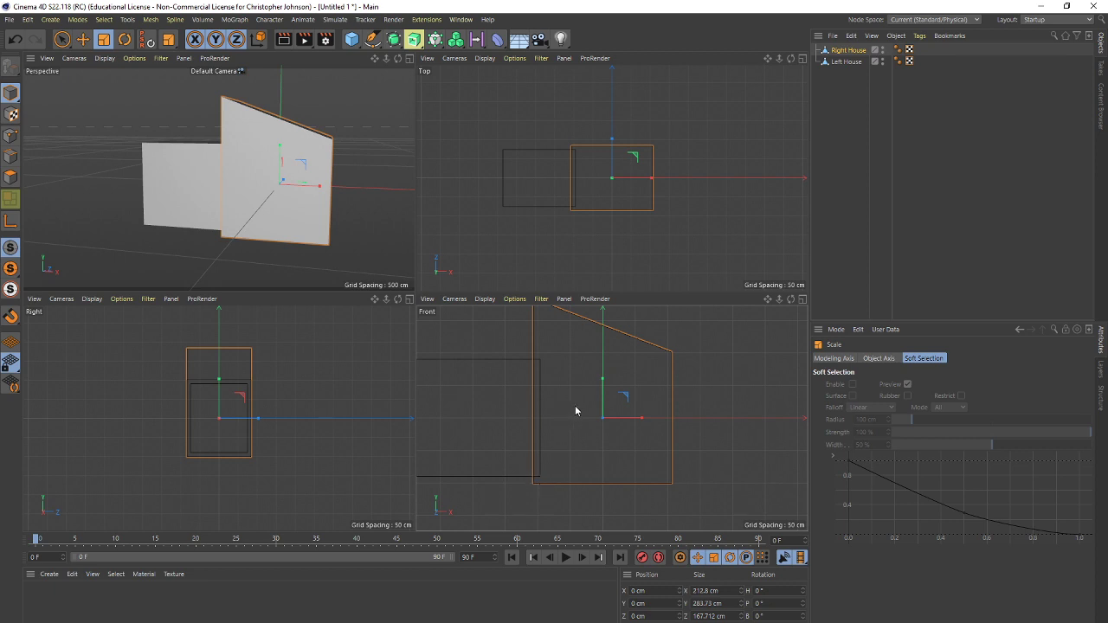
key("e")
left_click_drag(601, 389, 602, 381)
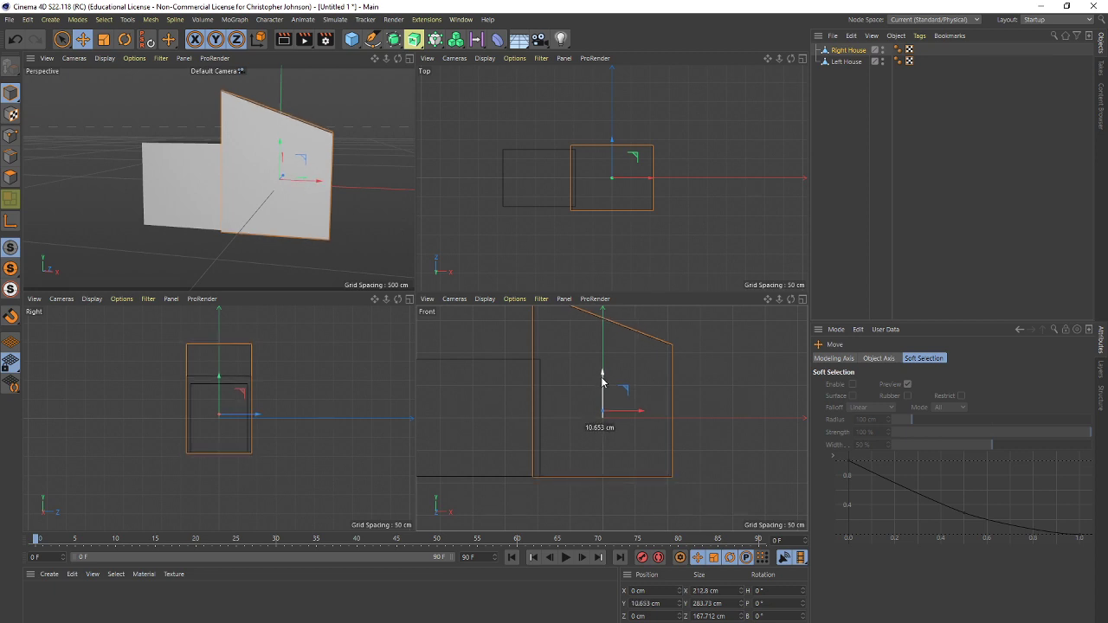
left_click_drag(603, 381, 603, 381)
middle_click(374, 176)
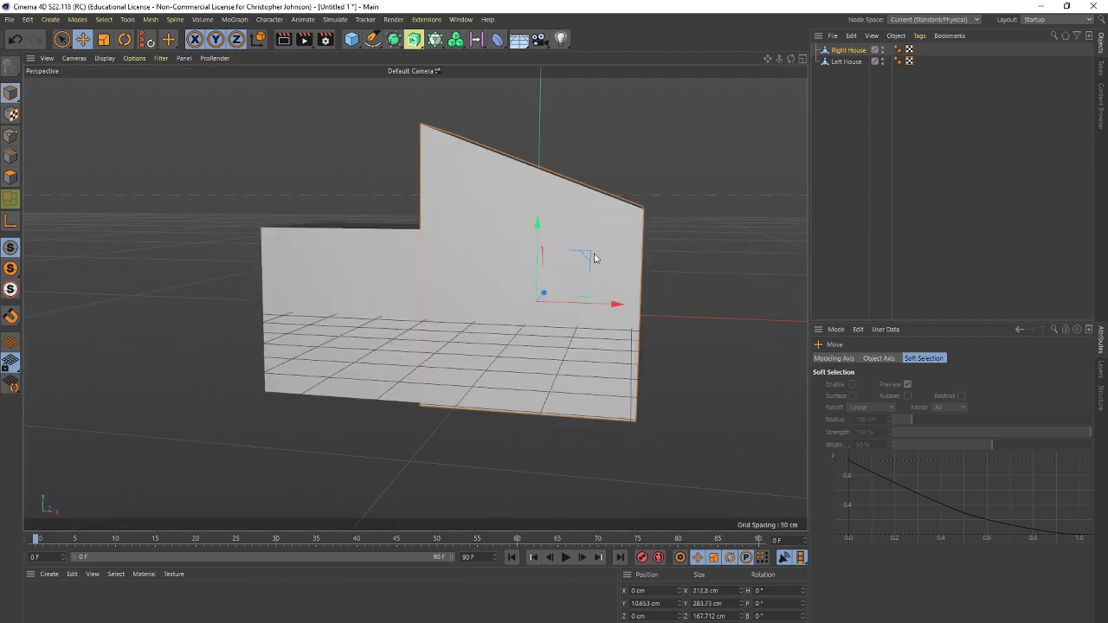
Set the perspective view's display to Gouraud Shading (Lines) to show the polygon edges
left_click_drag(594, 258, 217, 189, "alt")
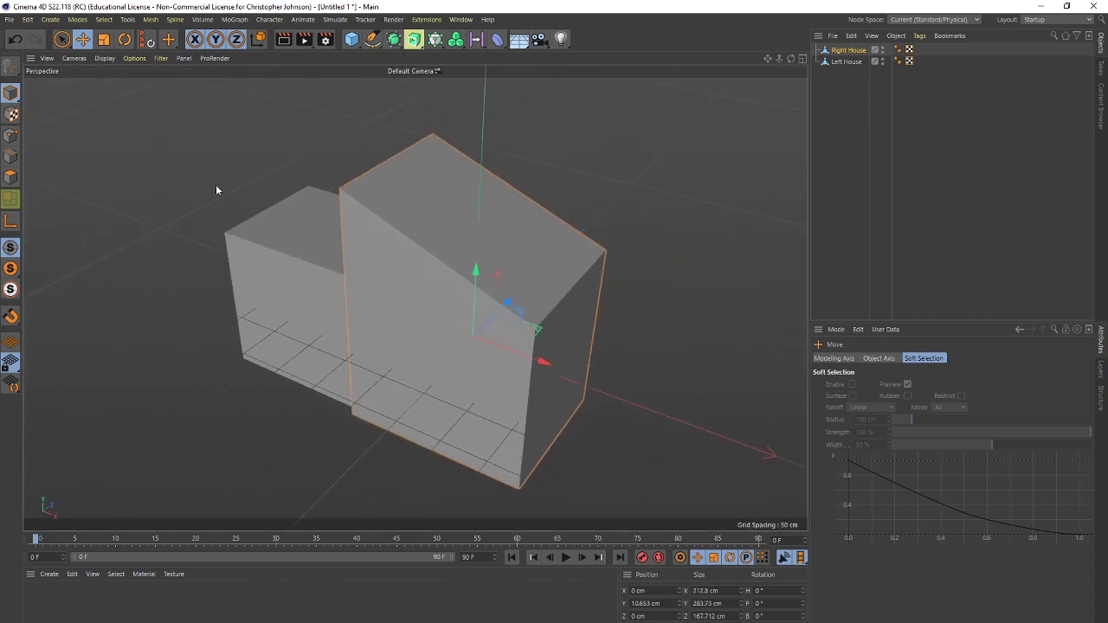
left_click(102, 58)
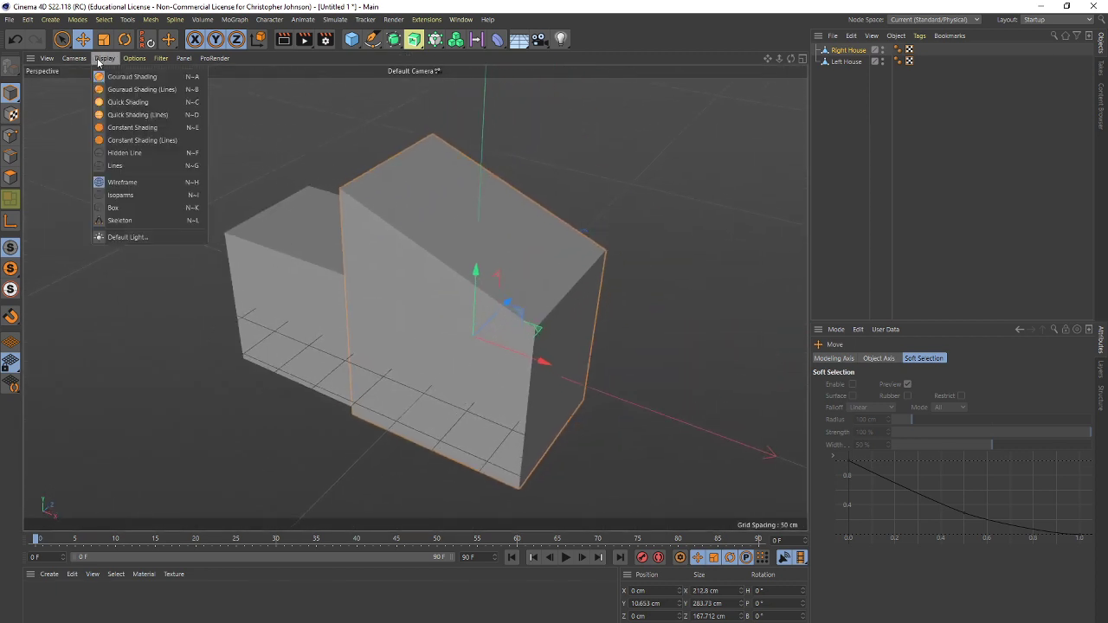
left_click(168, 90)
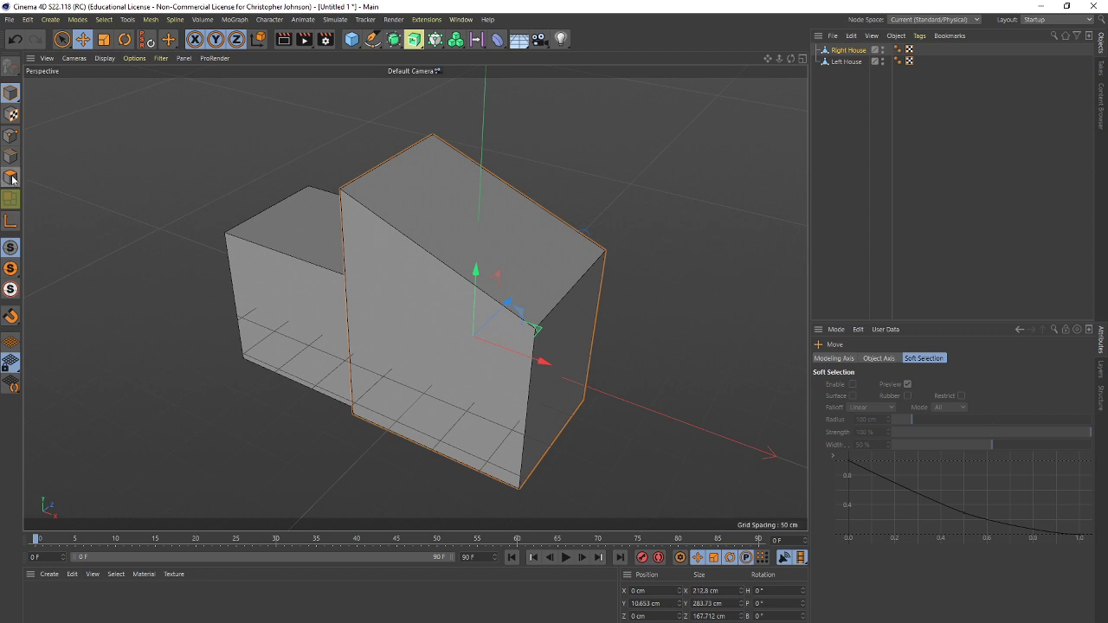
Select Left House as the object to edit and bring its roof and outer side into view
left_click(302, 233)
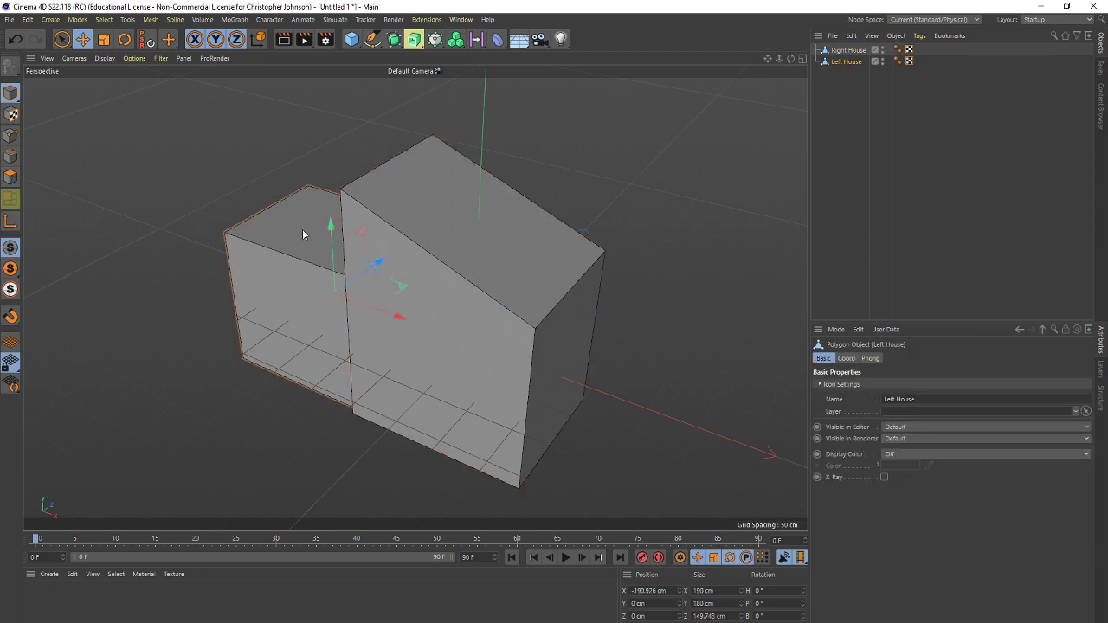
left_click(846, 64)
left_click(845, 50)
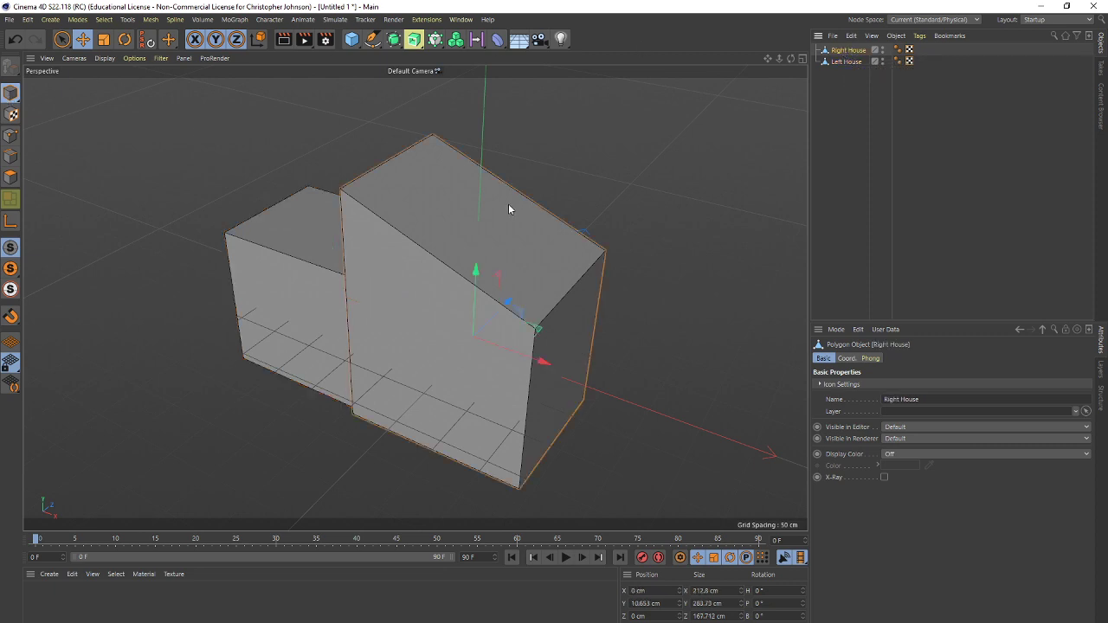
left_click(847, 62)
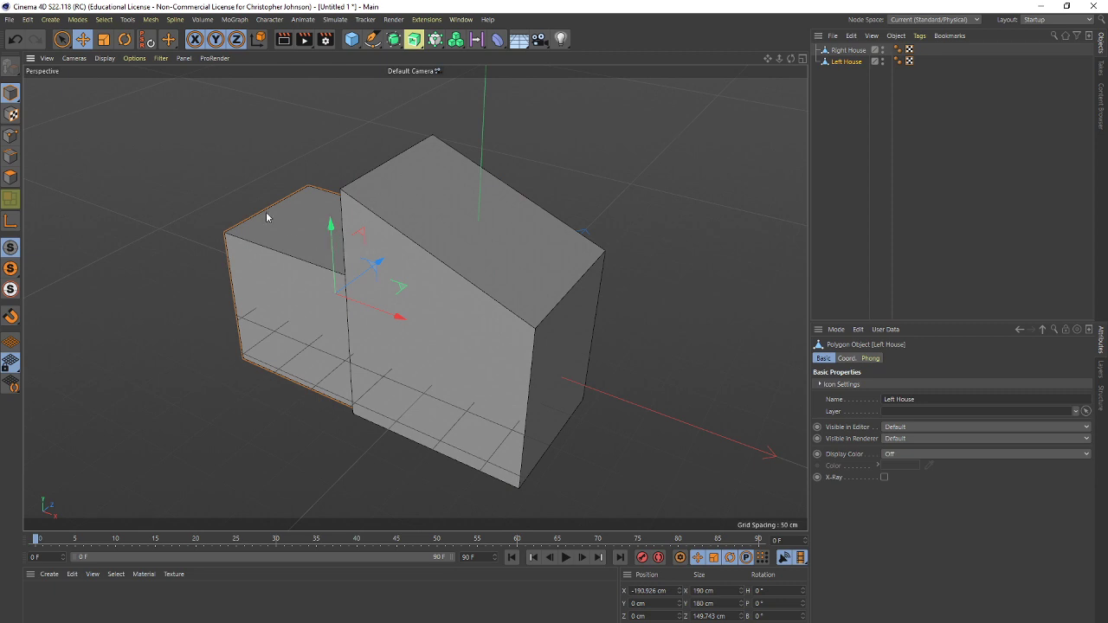
middle_click_drag(383, 317, 448, 364, "alt")
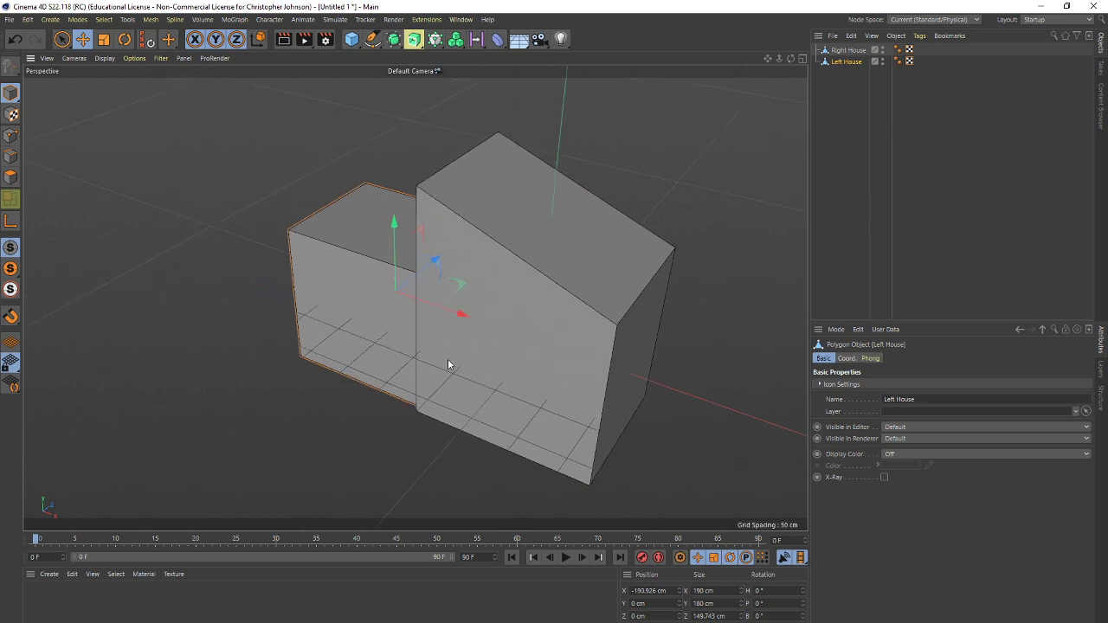
left_click_drag(448, 358, 563, 336, "alt")
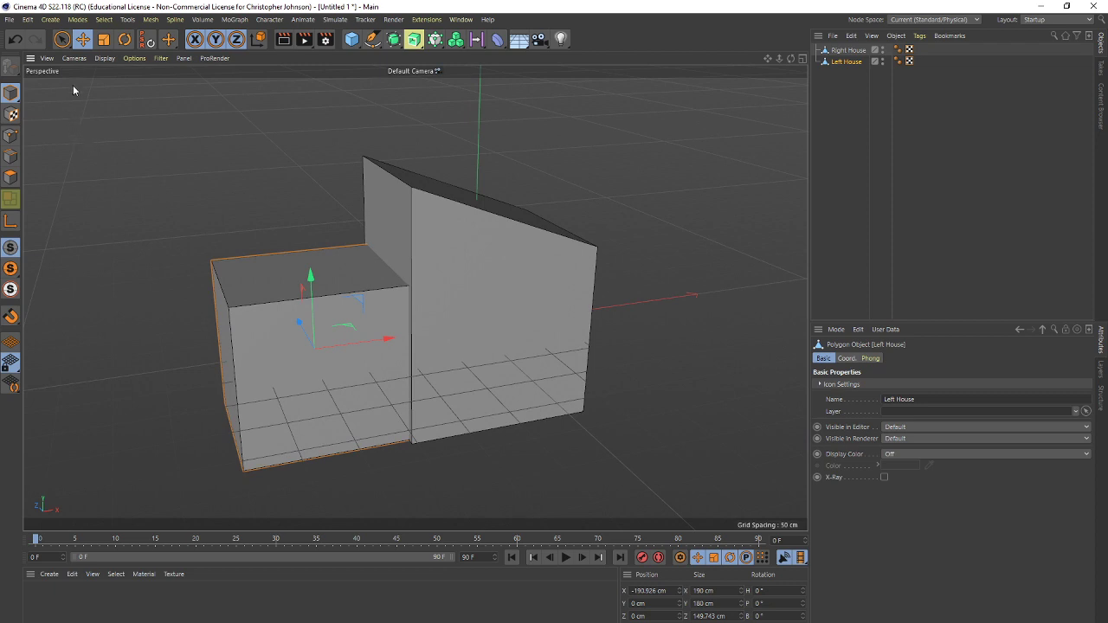
Try to slope Left House's roof by rotating its top polygon, and undo the rotations
left_click(11, 176)
left_click(362, 280)
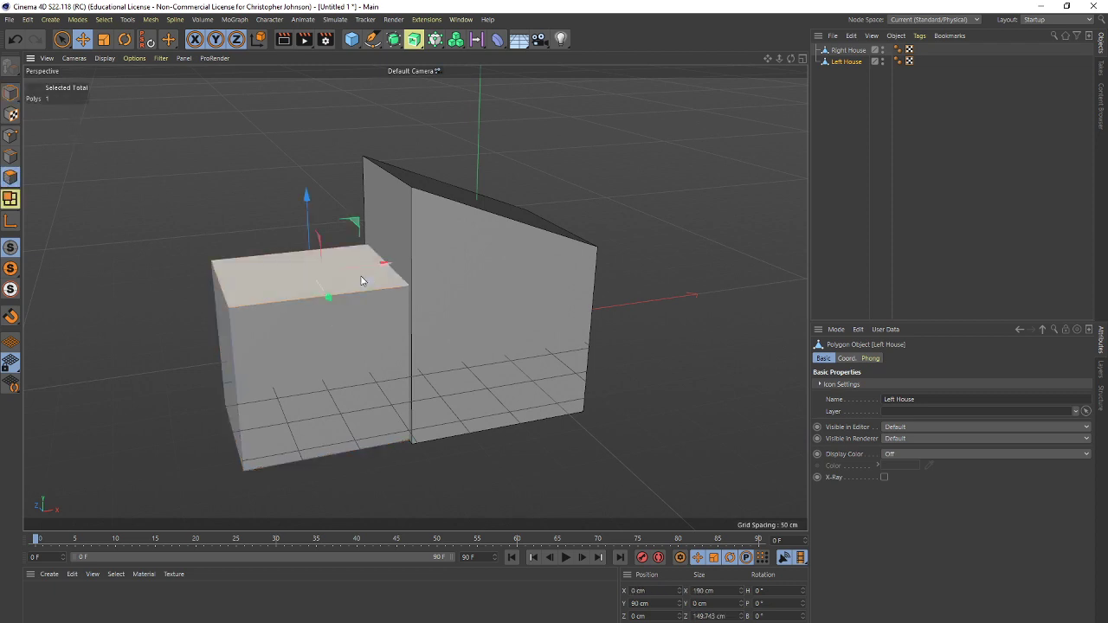
key("r")
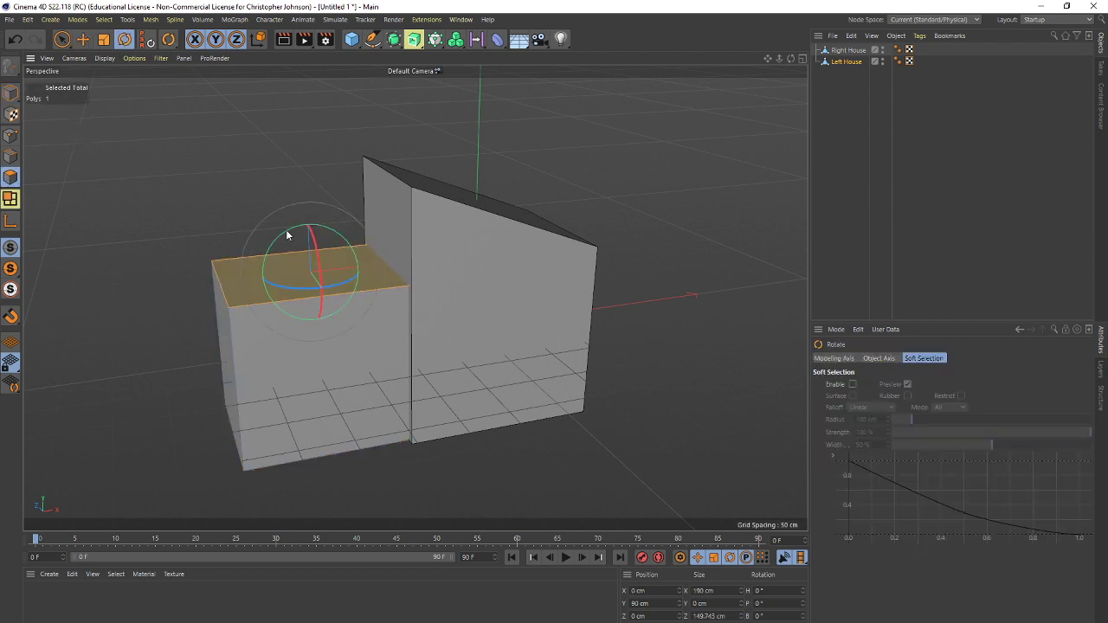
left_click_drag(285, 236, 390, 293)
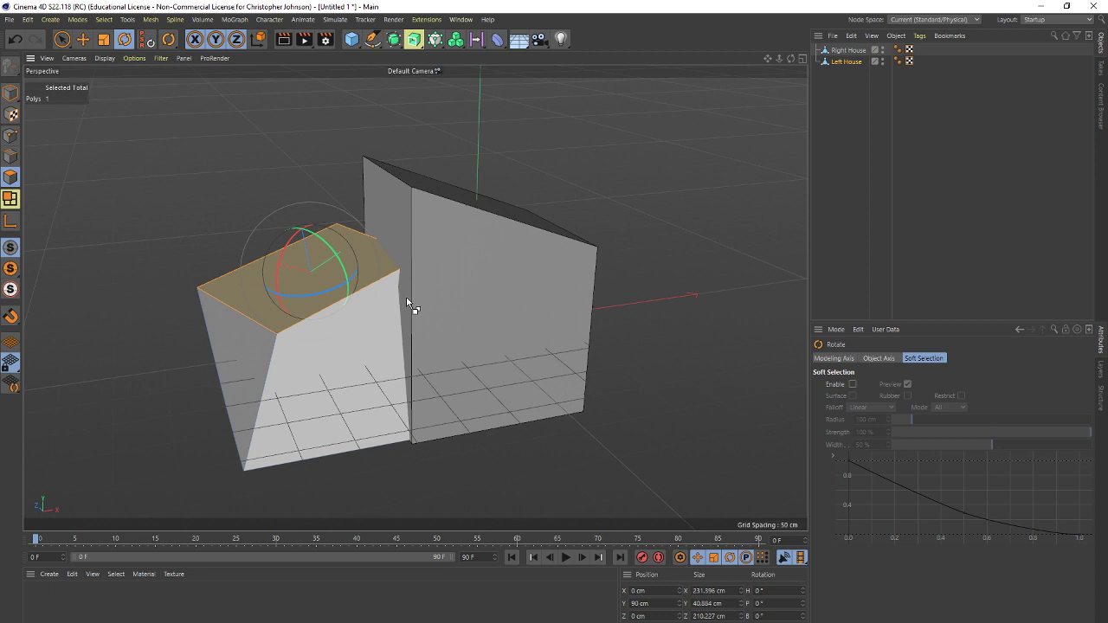
key("ctrl+z")
key("ctrl+z")
key("ctrl+y")
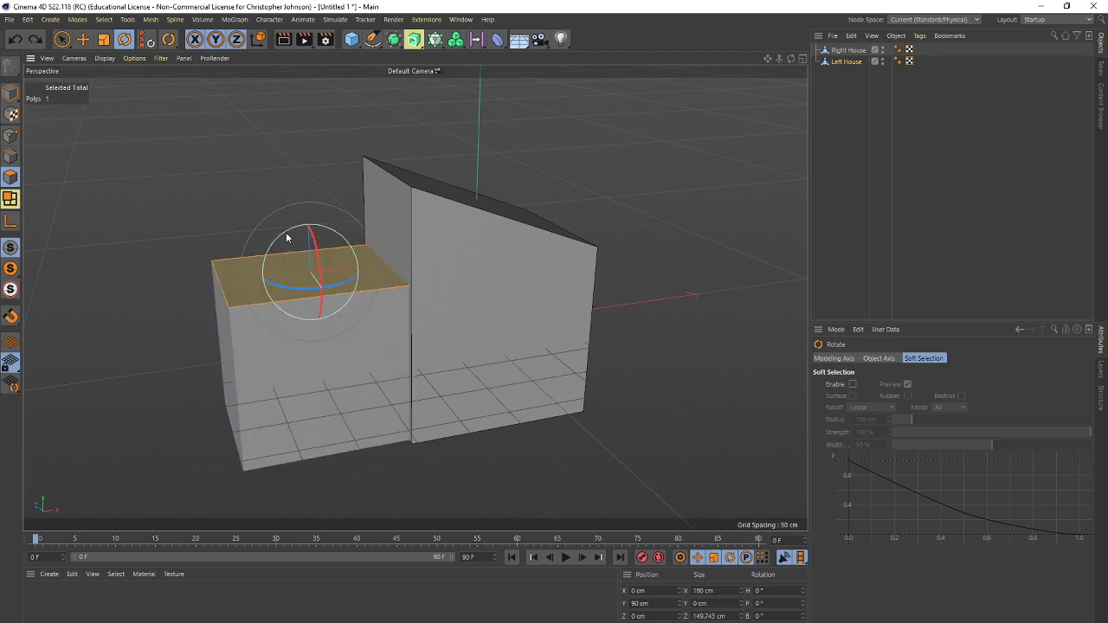
mouse_move(283, 238)
left_mouse_down()
mouse_move(227, 263)
mouse_move(285, 237)
left_mouse_up()
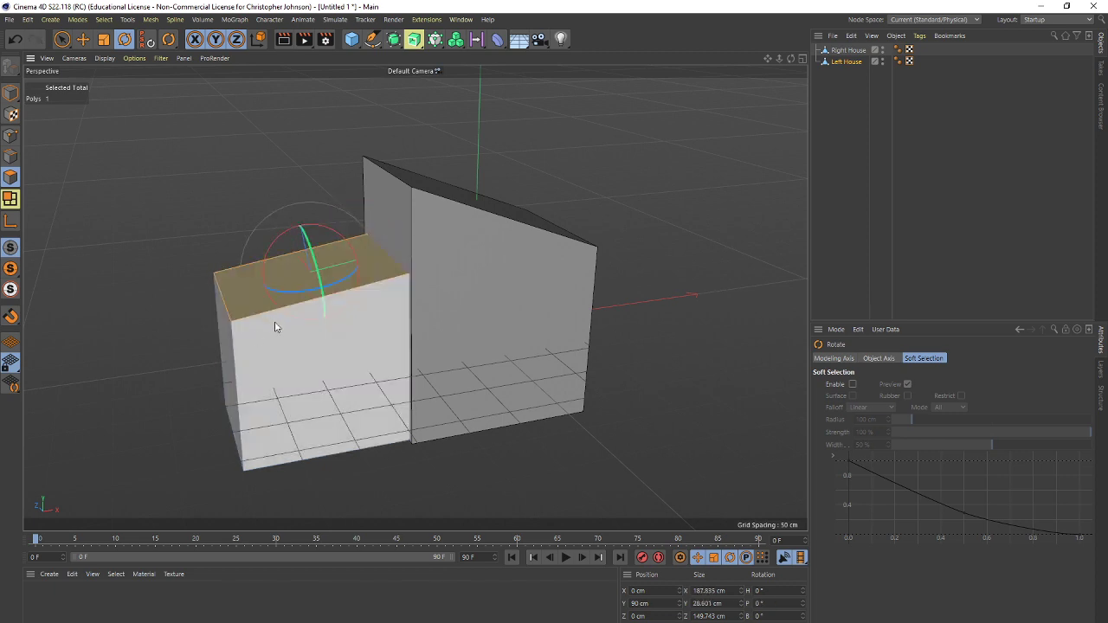
key("ctrl+z")
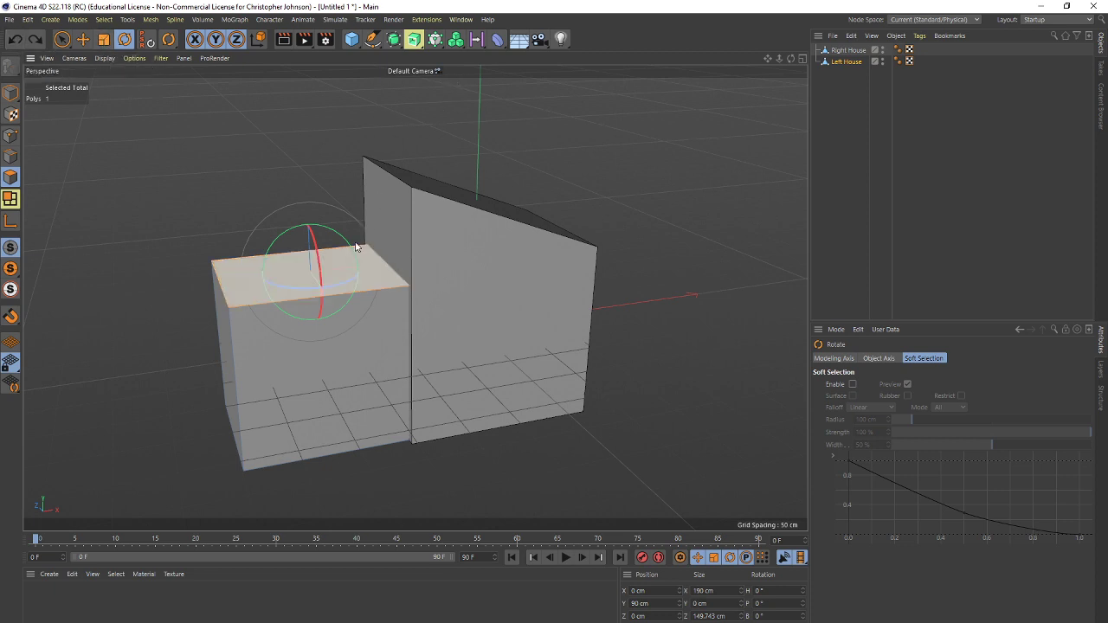
Temporarily hide Right House and raise Left House's top edge beside it along the world Y axis to about 129 cm
left_click(12, 157)
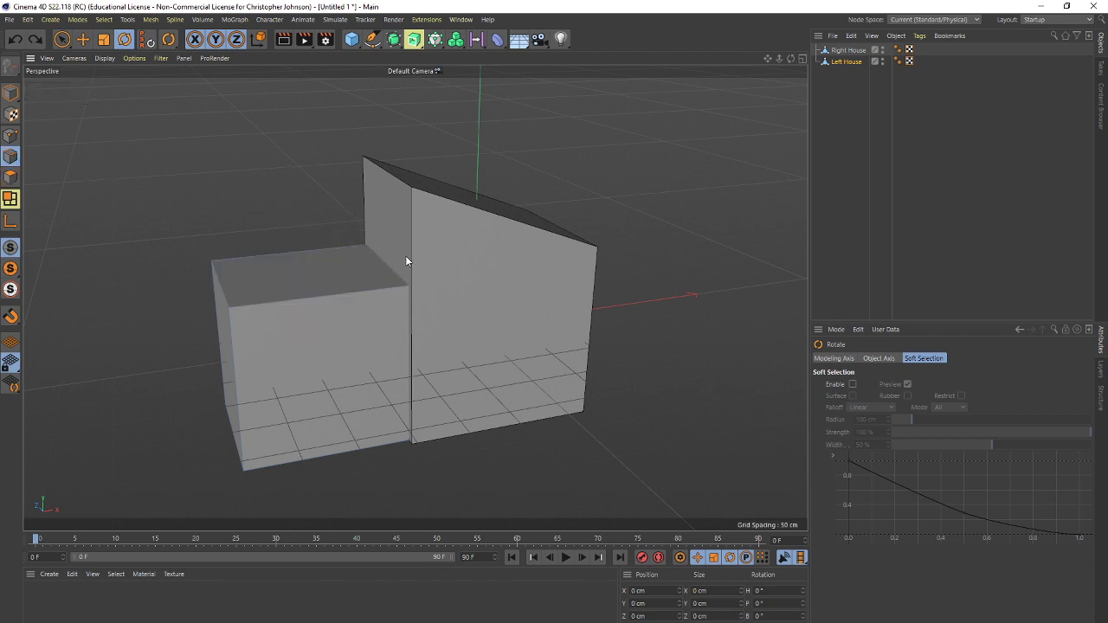
left_click(883, 51)
left_click(883, 50)
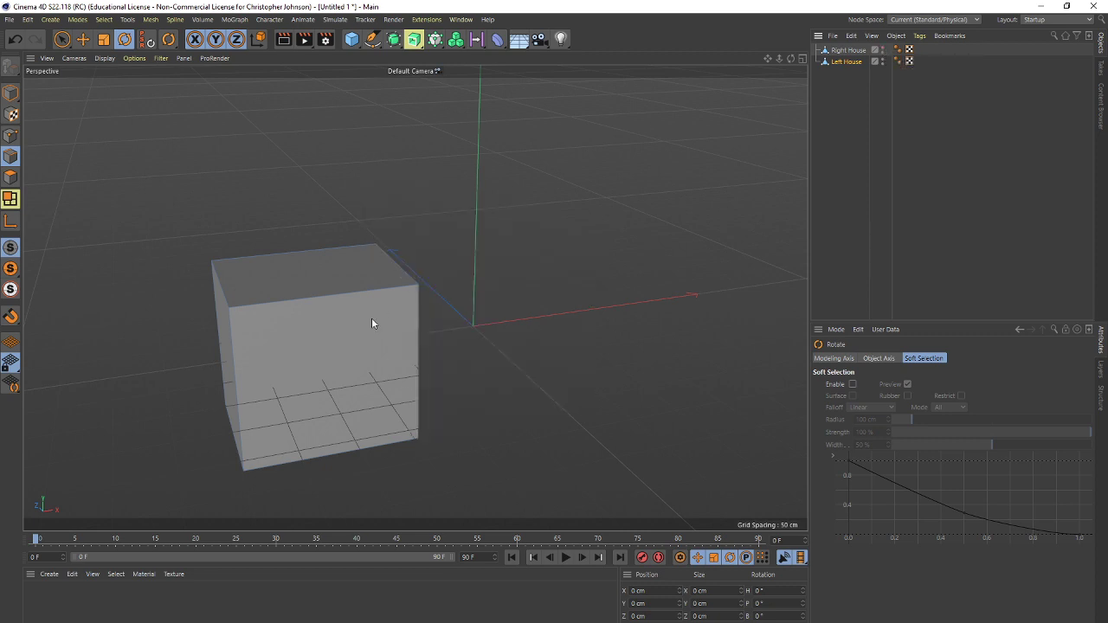
left_click(398, 264)
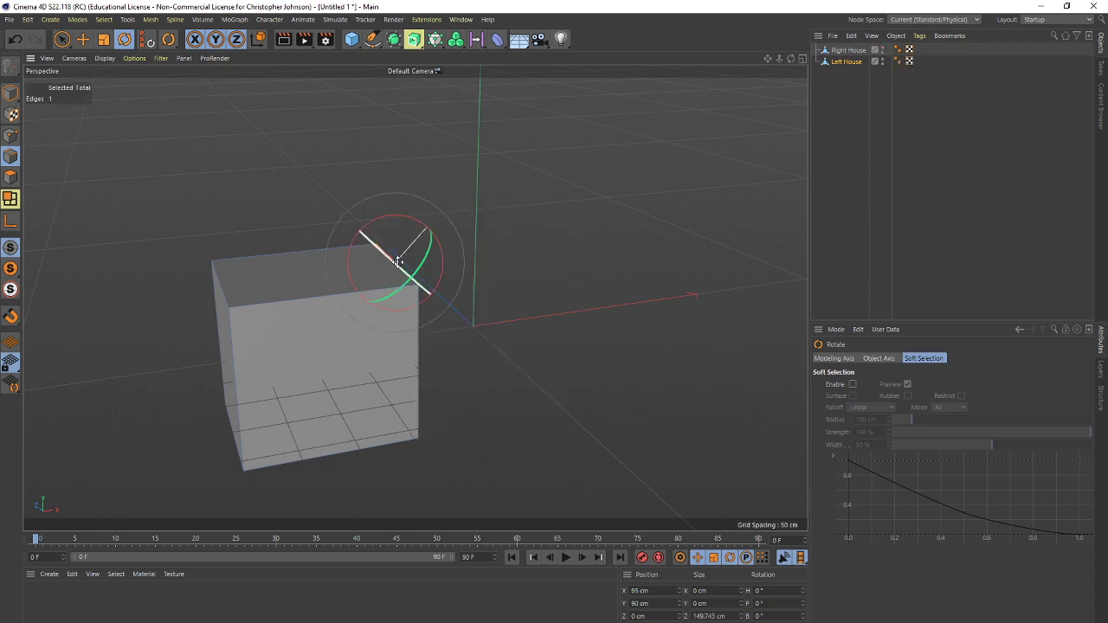
left_click(82, 39)
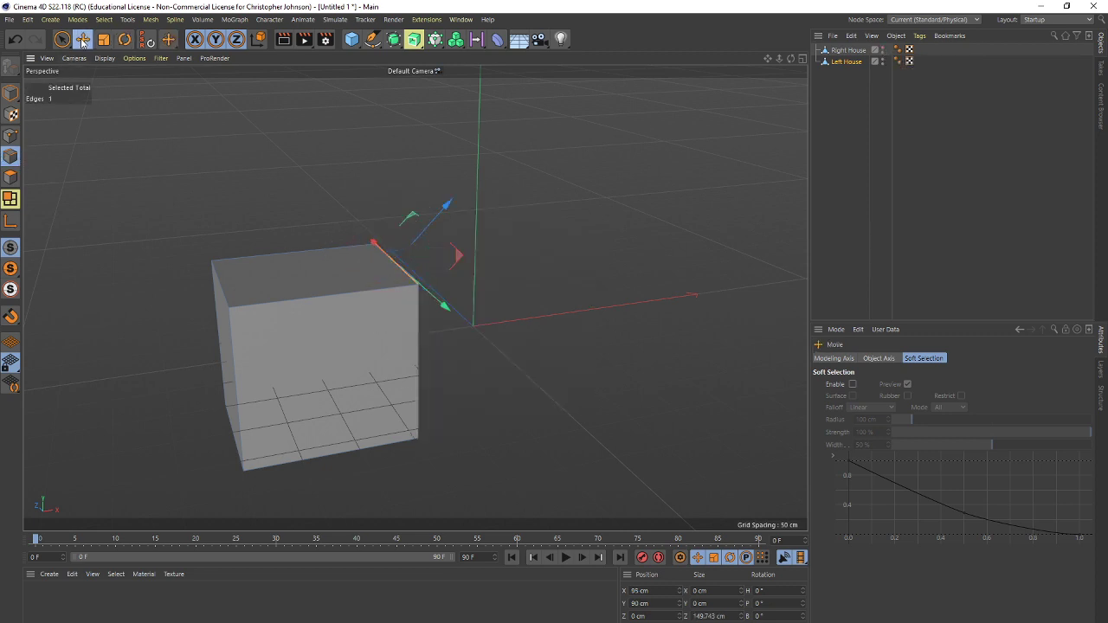
left_click(258, 40)
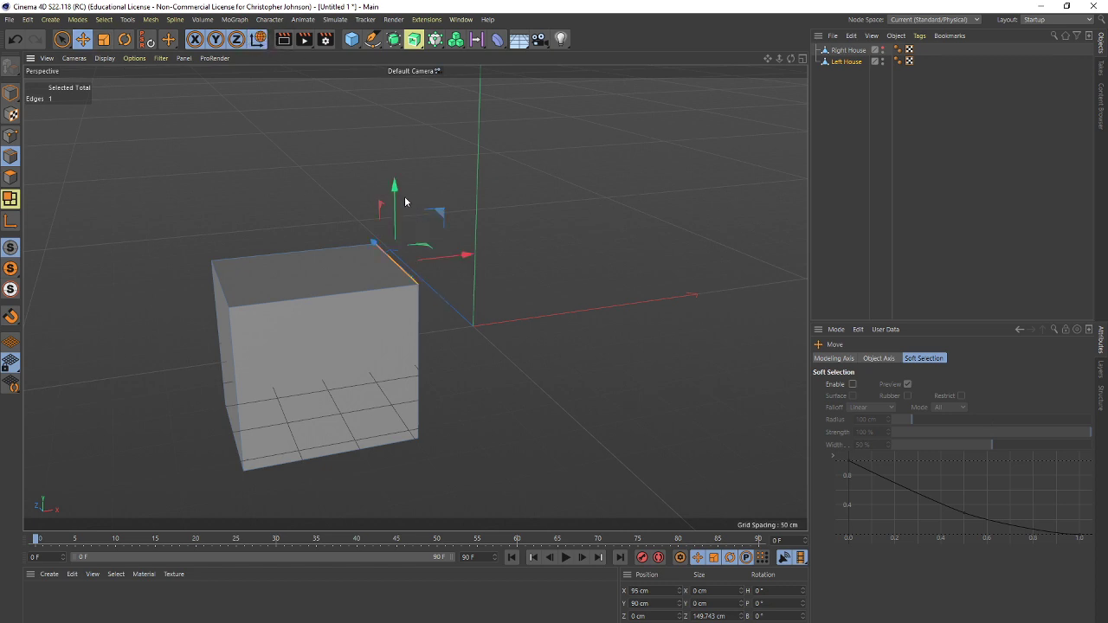
left_click_drag(405, 195, 402, 162)
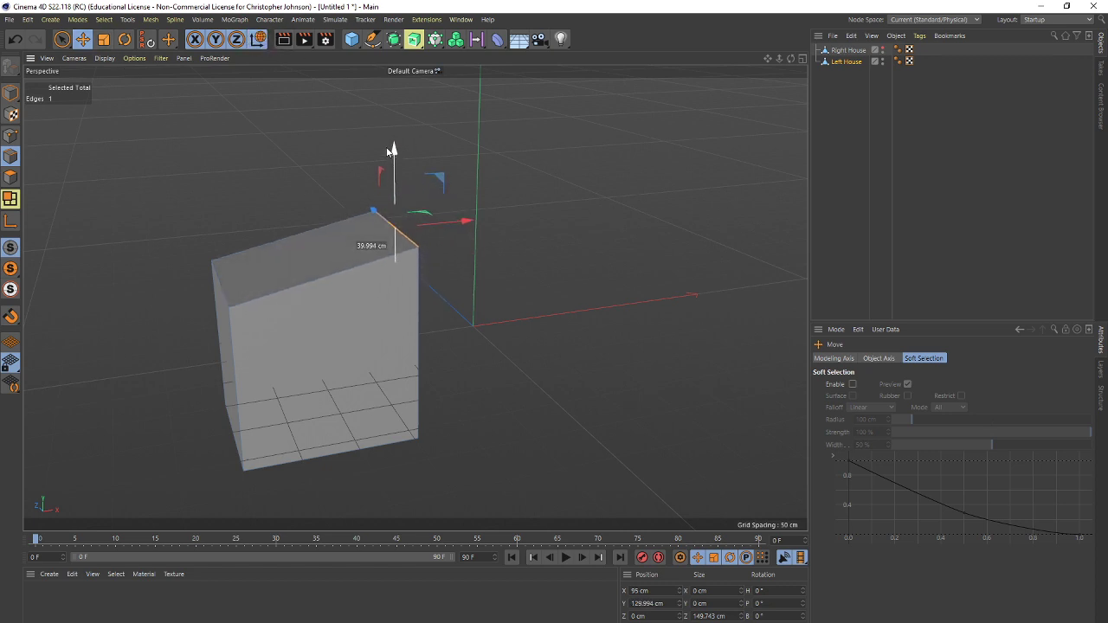
left_click(883, 49)
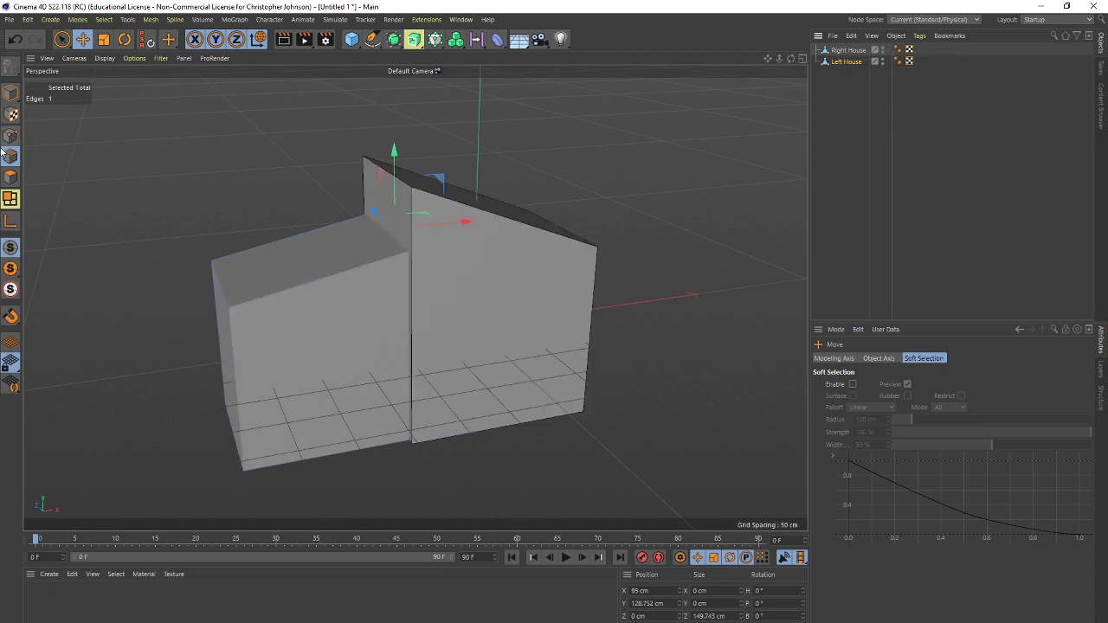
Extend Left House by moving its outer side polygon outward, away from Right House, using Live Selection
left_click(11, 177)
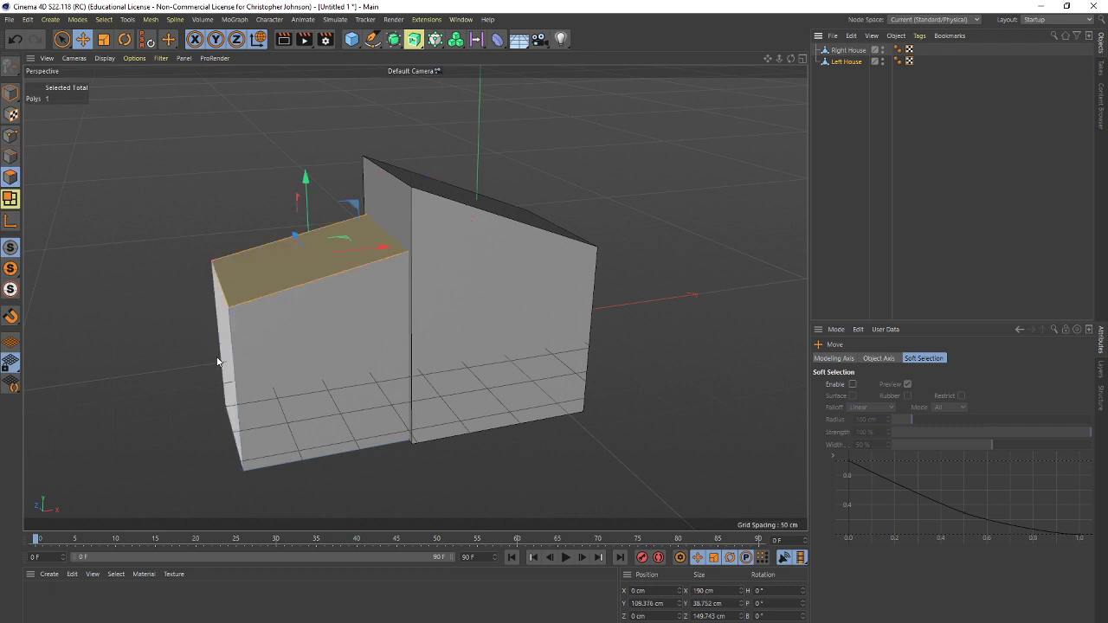
left_click(224, 363)
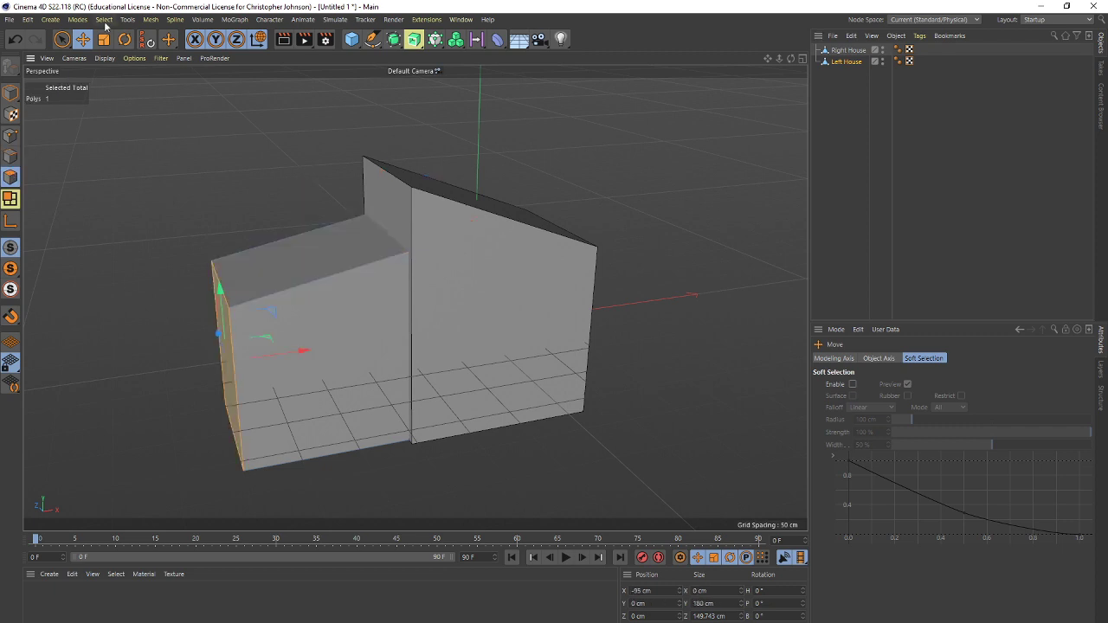
left_click(63, 40)
left_click(103, 57)
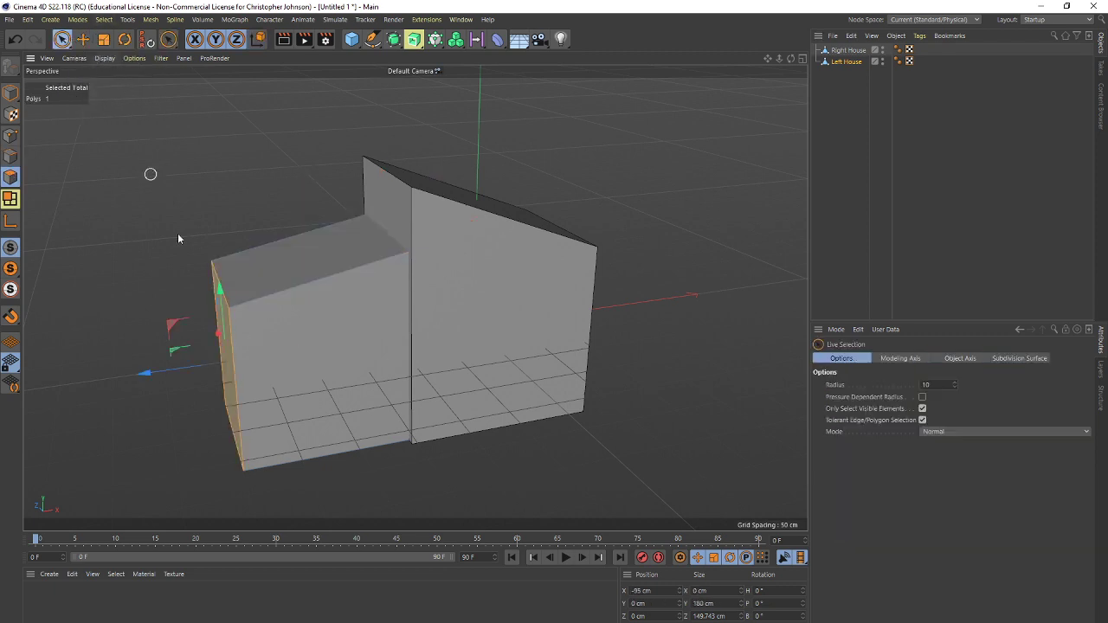
left_click_drag(148, 367, 97, 377)
left_click(525, 376)
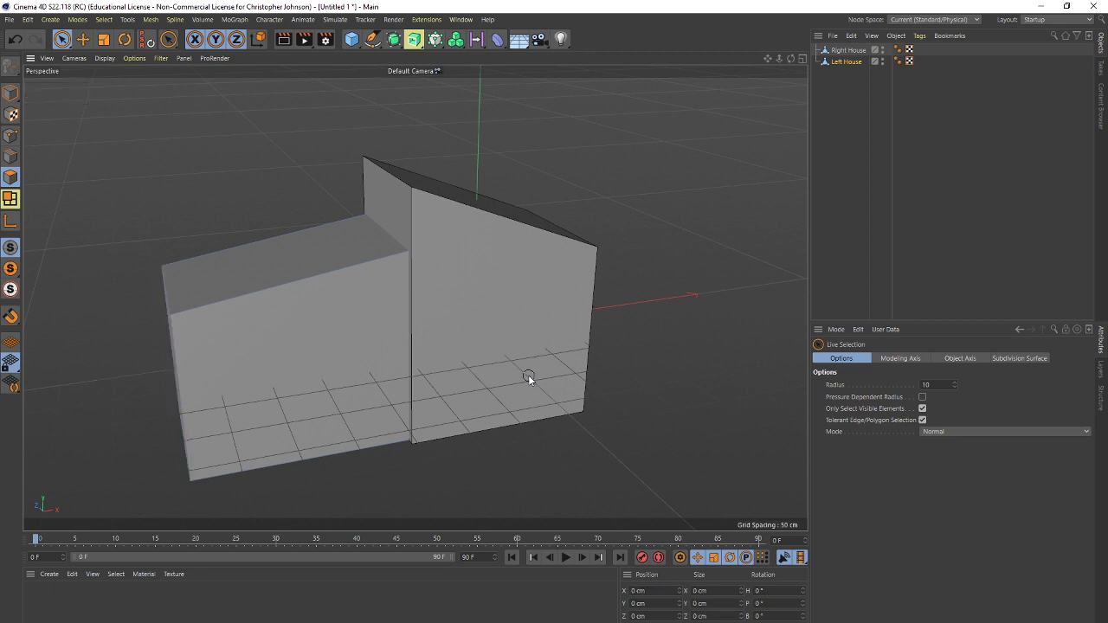
Move Right House's outer side polygon outward, widening the house to about 232 cm
left_click_drag(769, 394, 663, 364, "alt")
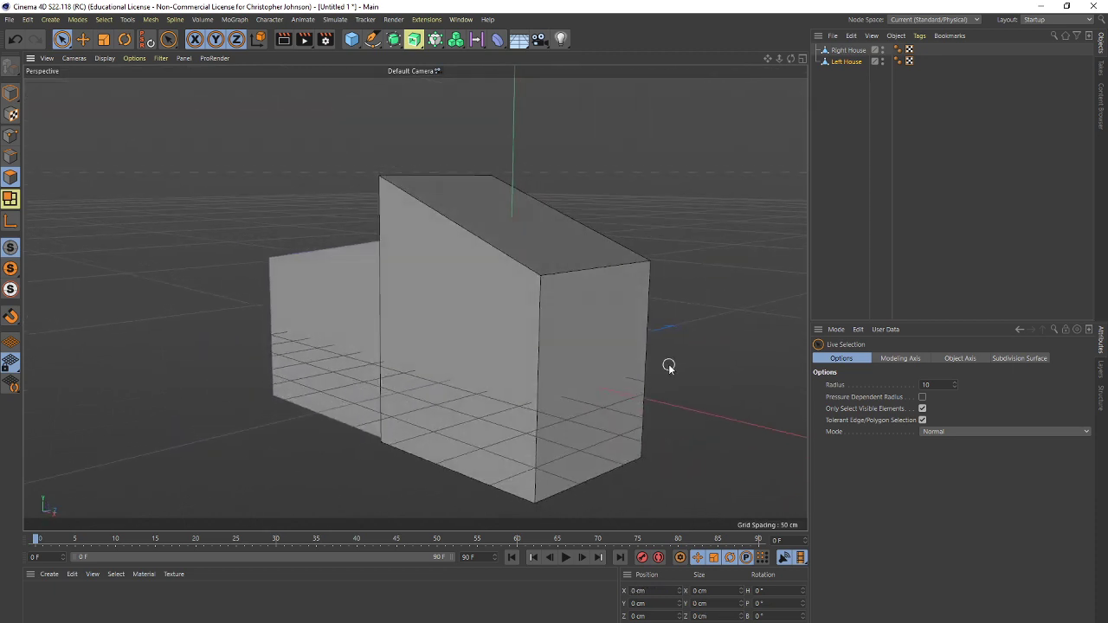
left_click(845, 50)
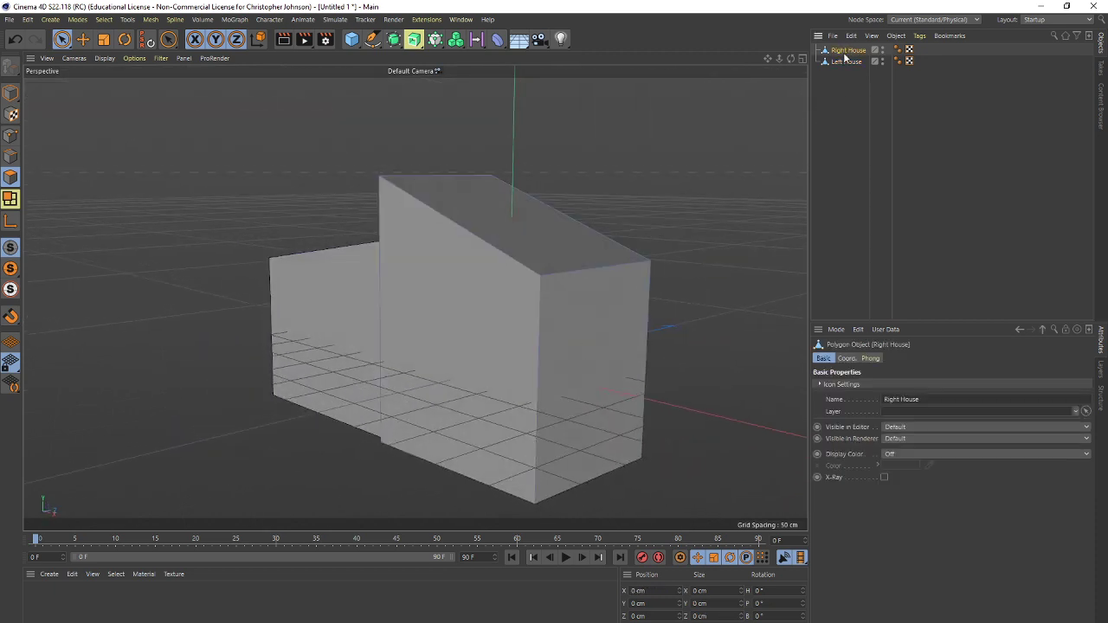
left_click(610, 396)
left_click_drag(665, 394, 681, 389)
left_click_drag(497, 396, 535, 437, "alt")
Select the top roof polygons of both Right House and Left House and widen them into overhangs using Extrude Inner with a -7 cm offset
left_click(543, 241)
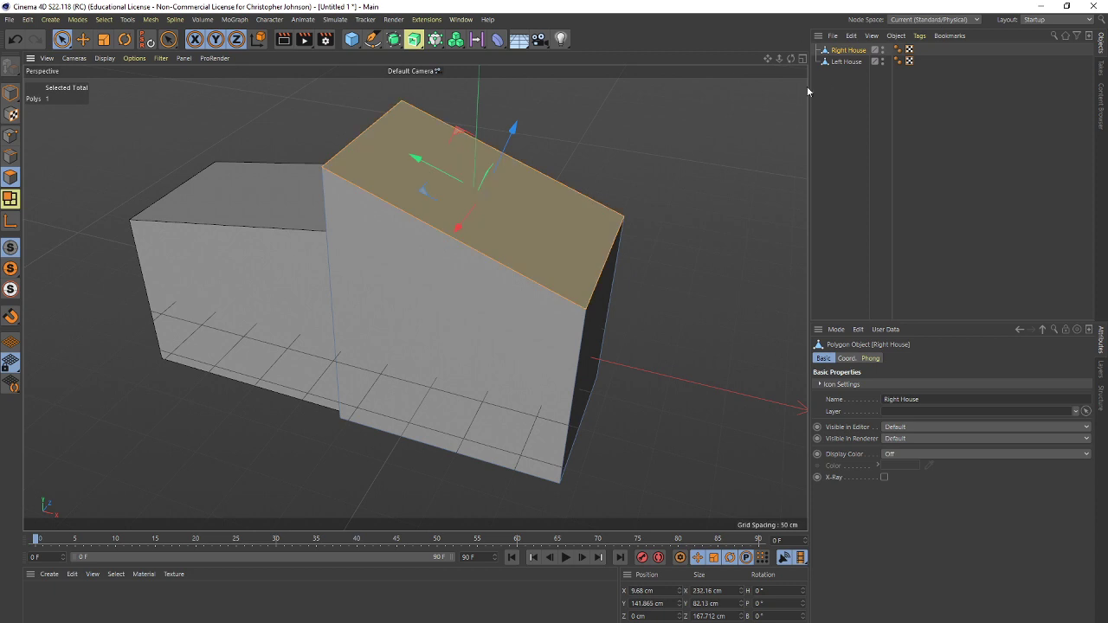
left_click(844, 62, "ctrl")
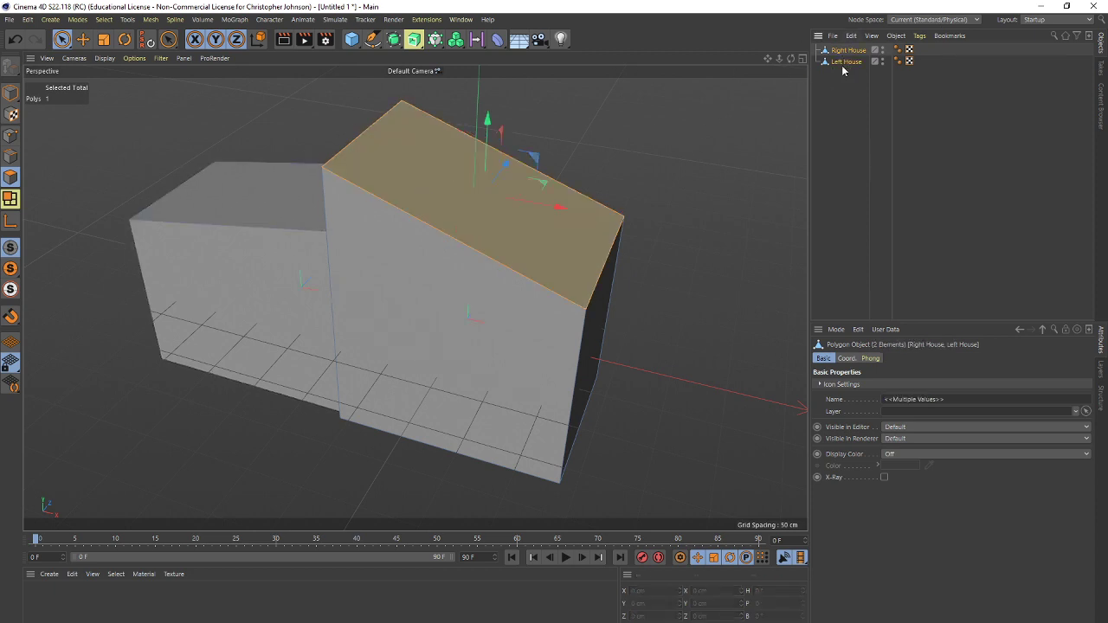
left_click(274, 212, "shift")
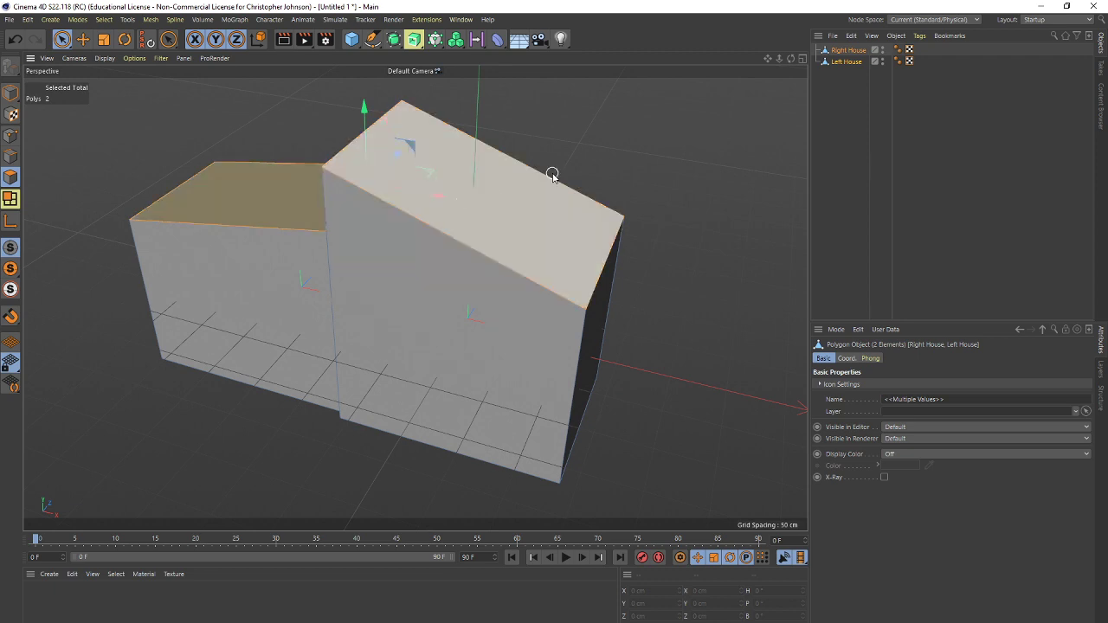
right_click(535, 209)
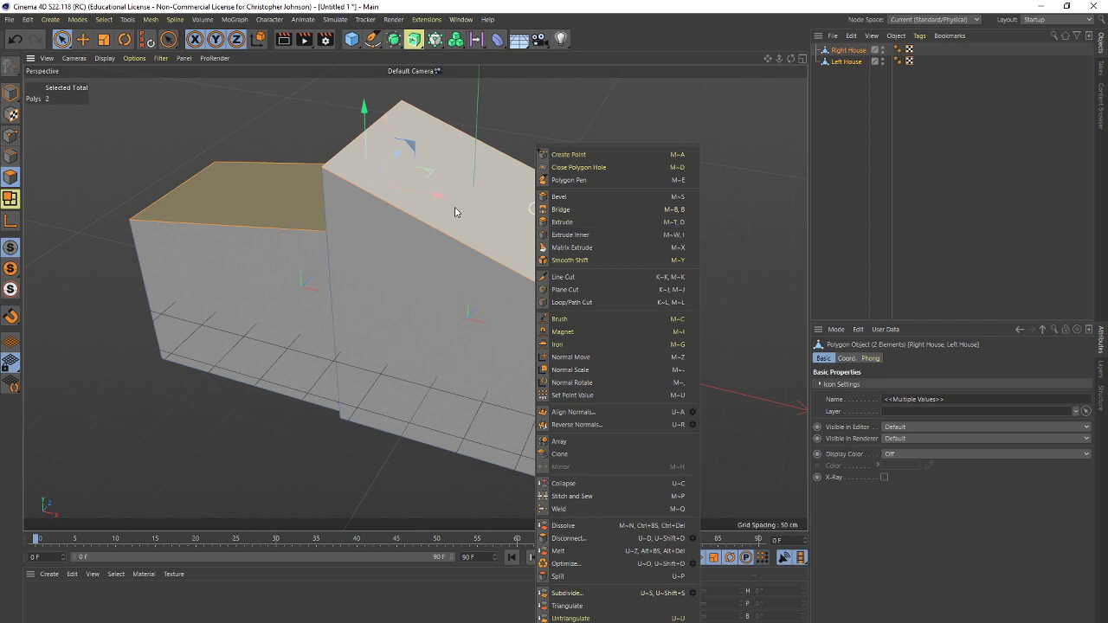
left_click(577, 243)
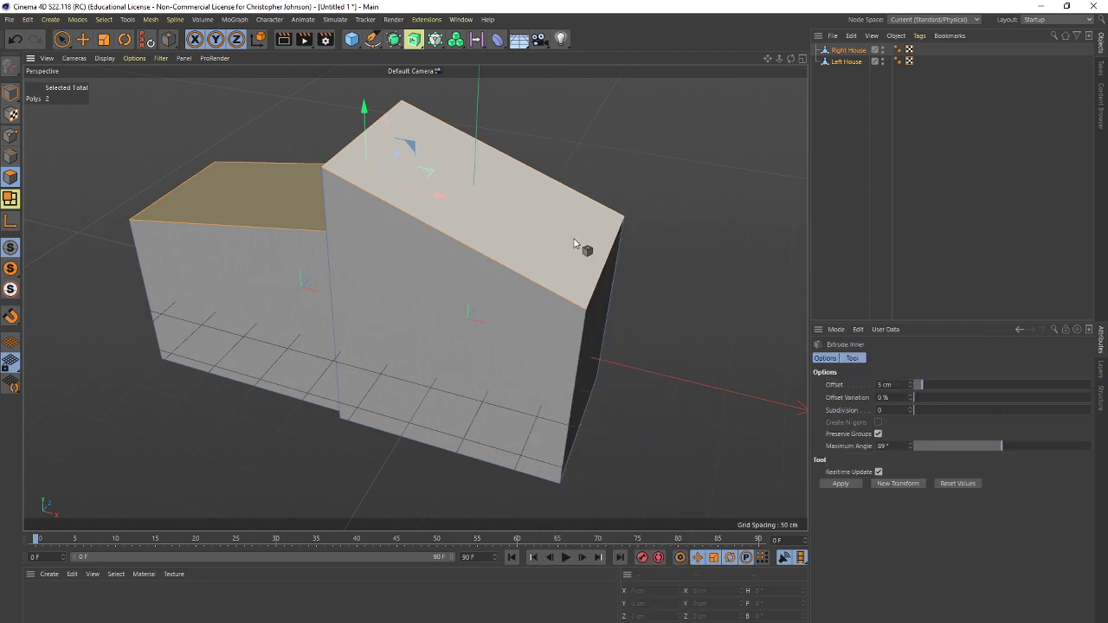
left_click_drag(557, 251, 494, 251)
Extrude both selected roof polygons by about 8.7 cm to give the overhanging roofs thickness
right_click(555, 256)
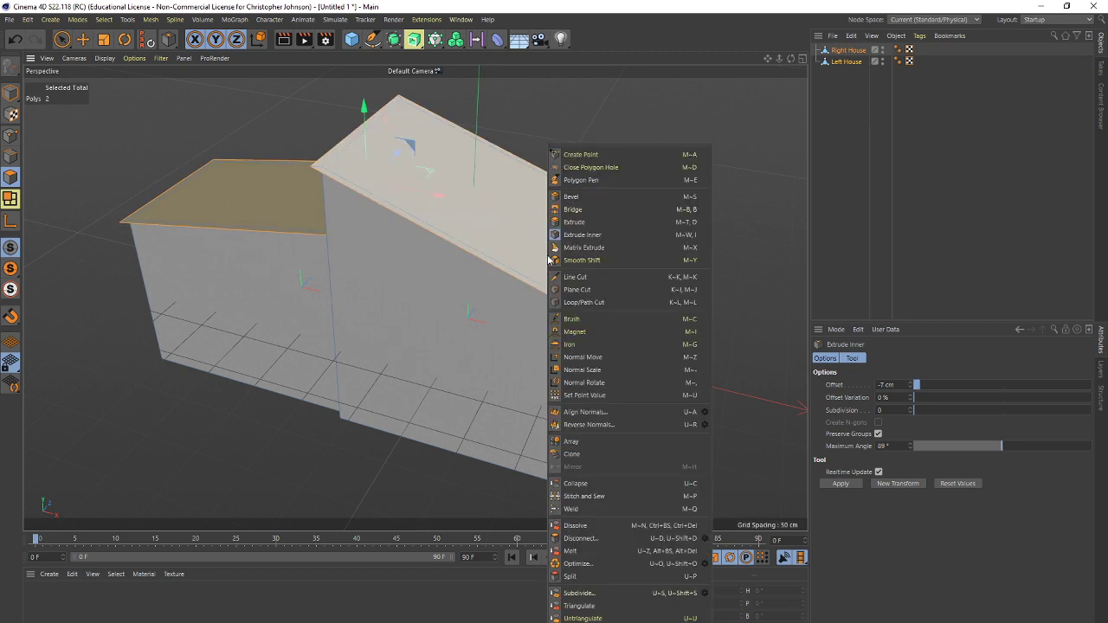
left_click(563, 222)
left_click_drag(557, 257, 611, 257)
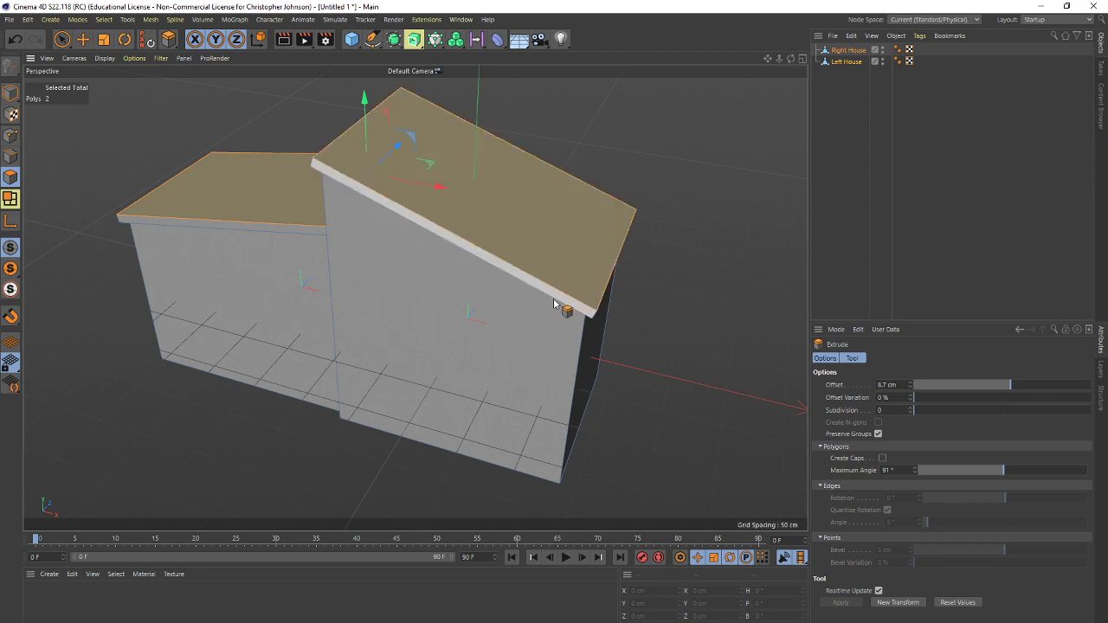
mouse_move(648, 409)
middle_mouse_down("alt")
mouse_move(649, 354)
mouse_move(650, 441)
mouse_move(650, 364)
mouse_move(639, 397)
middle_mouse_up("alt")
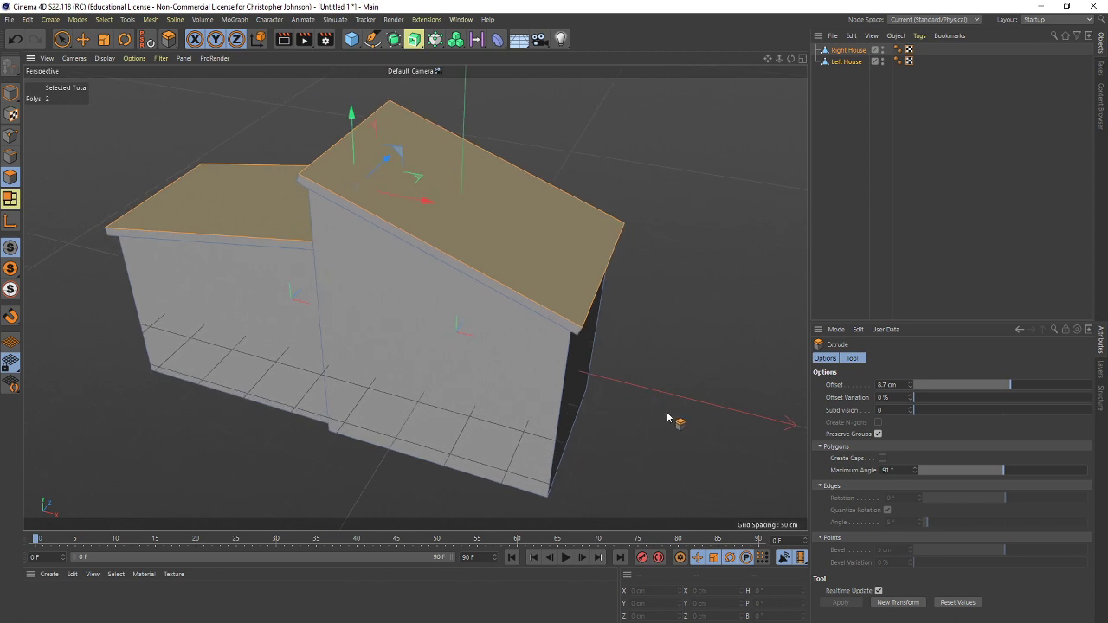
left_click_drag(672, 414, 620, 393, "alt")
right_click_drag(621, 393, 677, 363, "alt")
left_click_drag(677, 363, 656, 388, "alt")
Start saving the project under a new name and create a SimpleCuteHouse folder inside Cinema 4D Files > Architectural
left_click(9, 19)
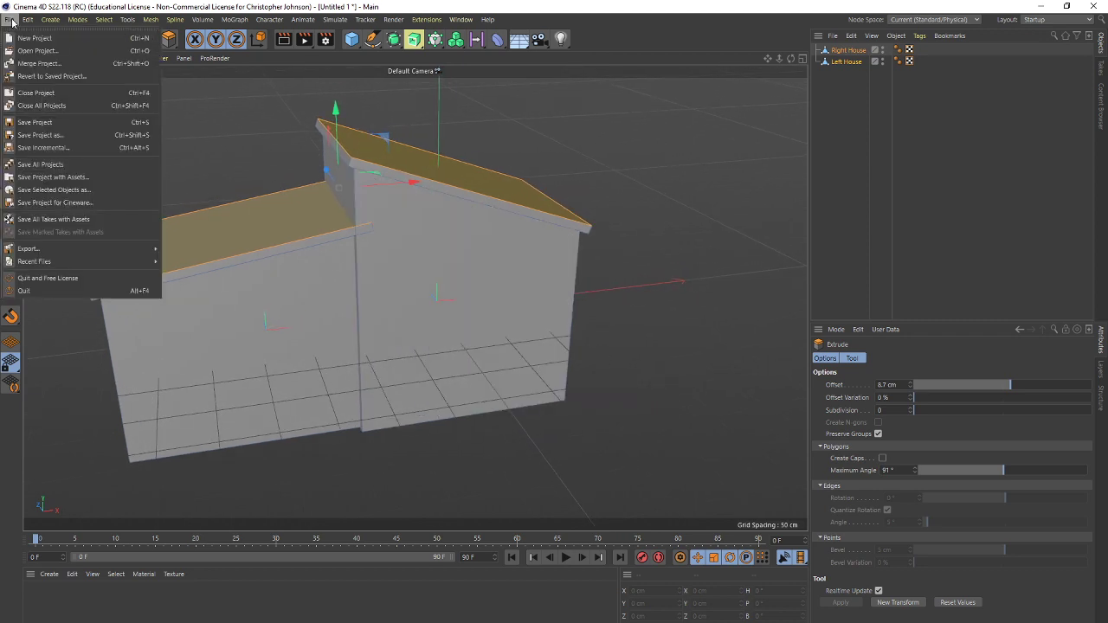
left_click(50, 135)
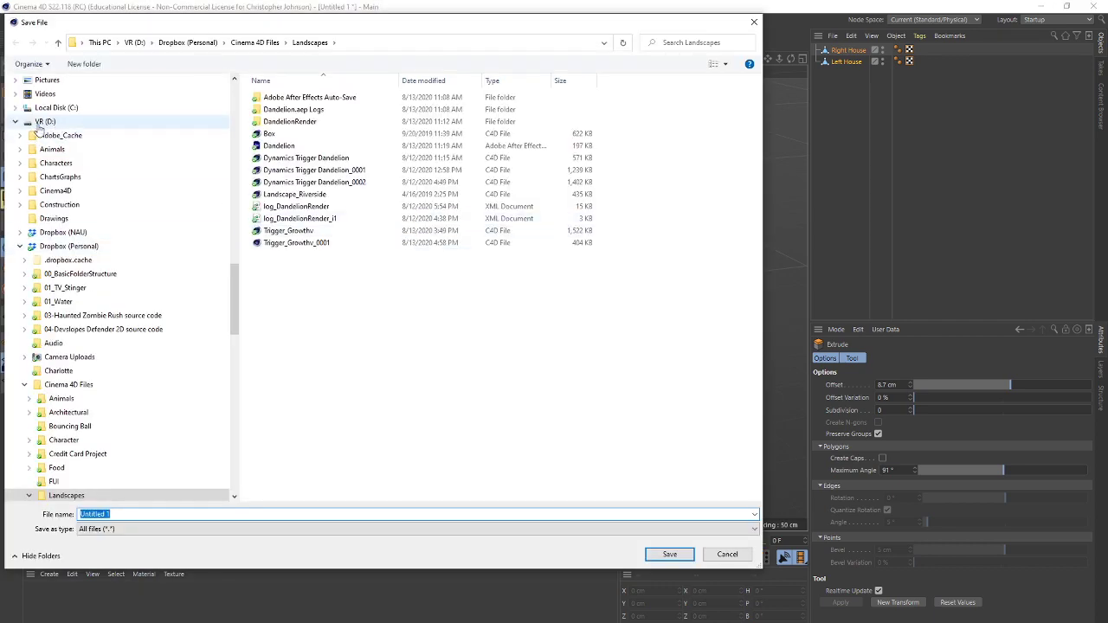
left_click(66, 246)
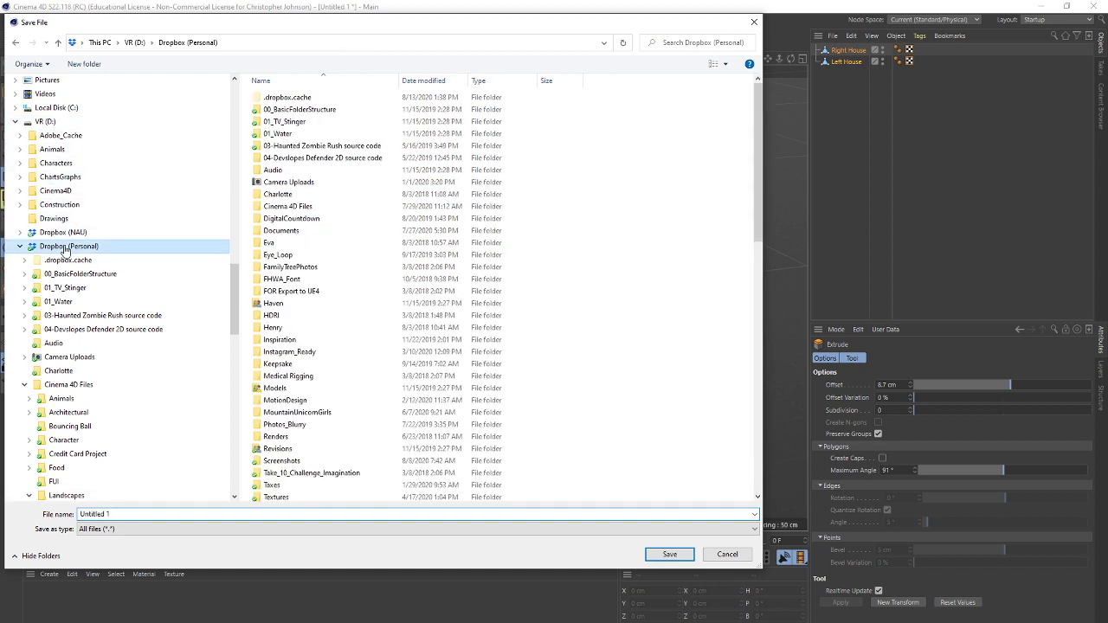
left_click(78, 385)
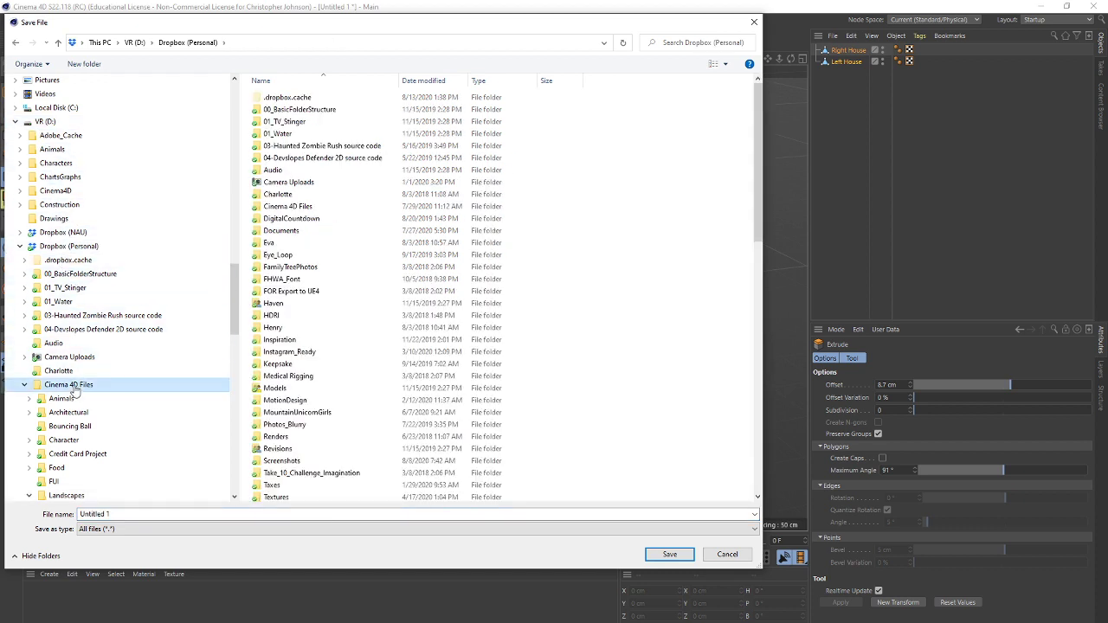
double_click(282, 110)
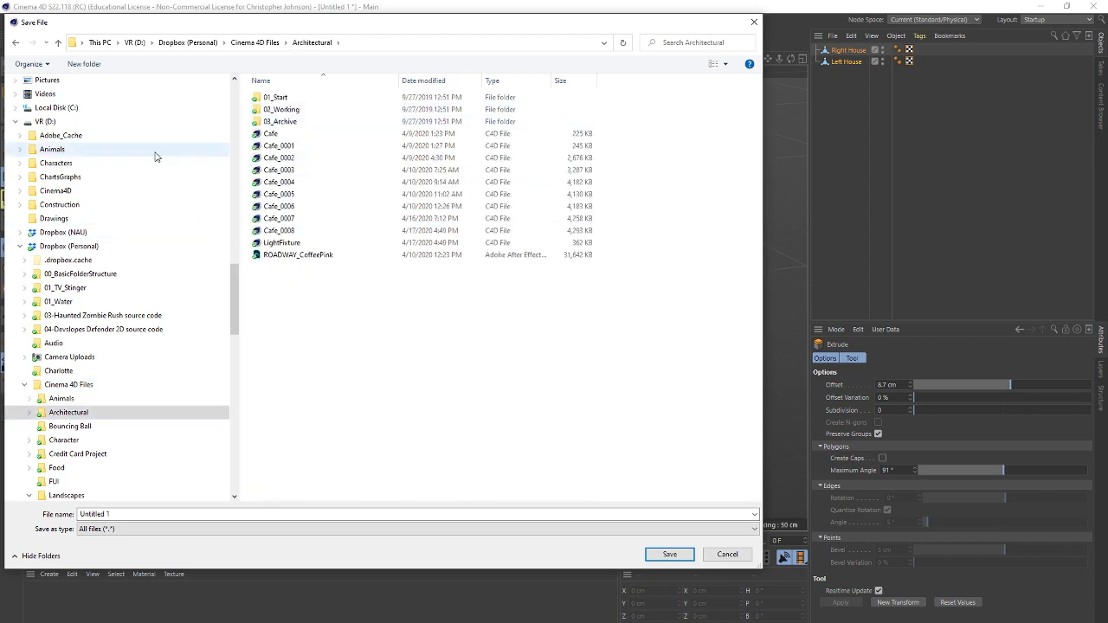
left_click(78, 64)
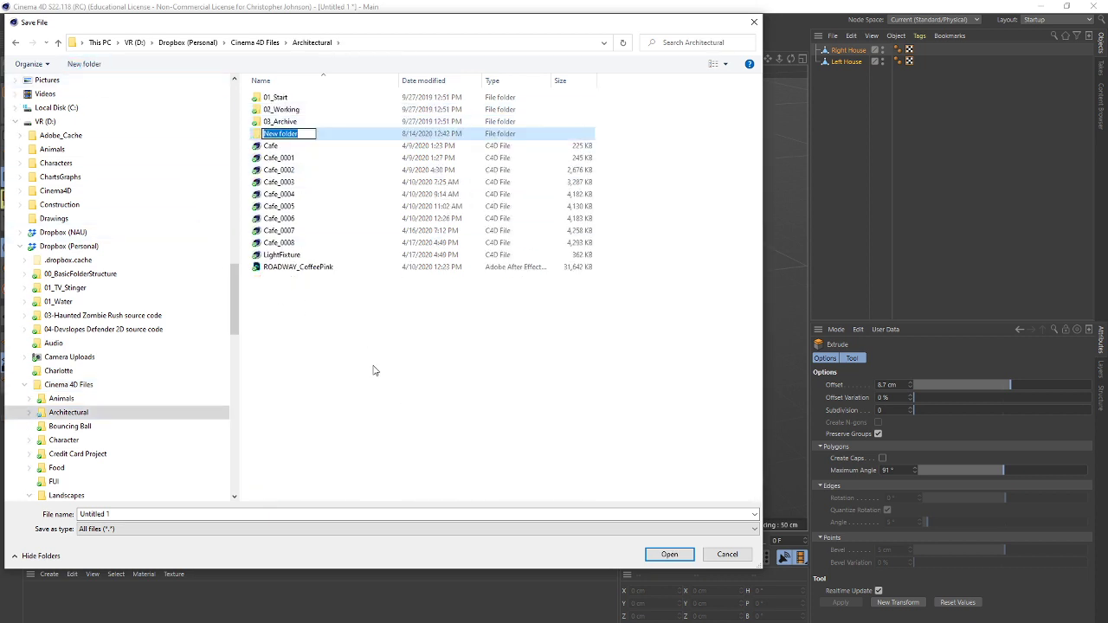
type("SimpleCuteHouse")
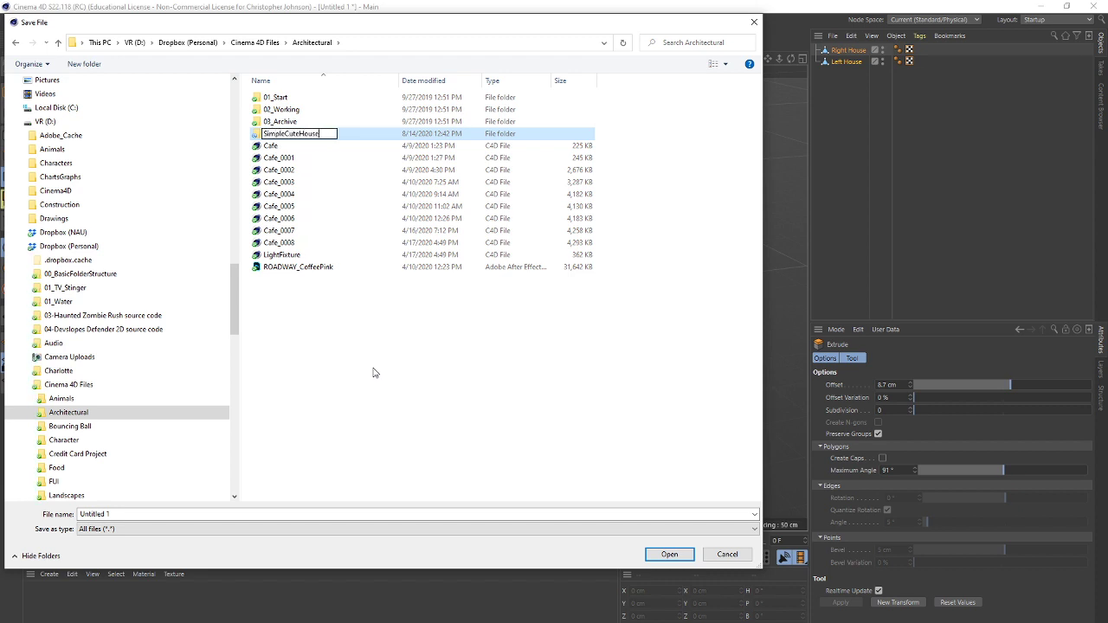
Name the project file SimpleCuteHouse and save it inside the SimpleCuteHouse folder
left_click(124, 513)
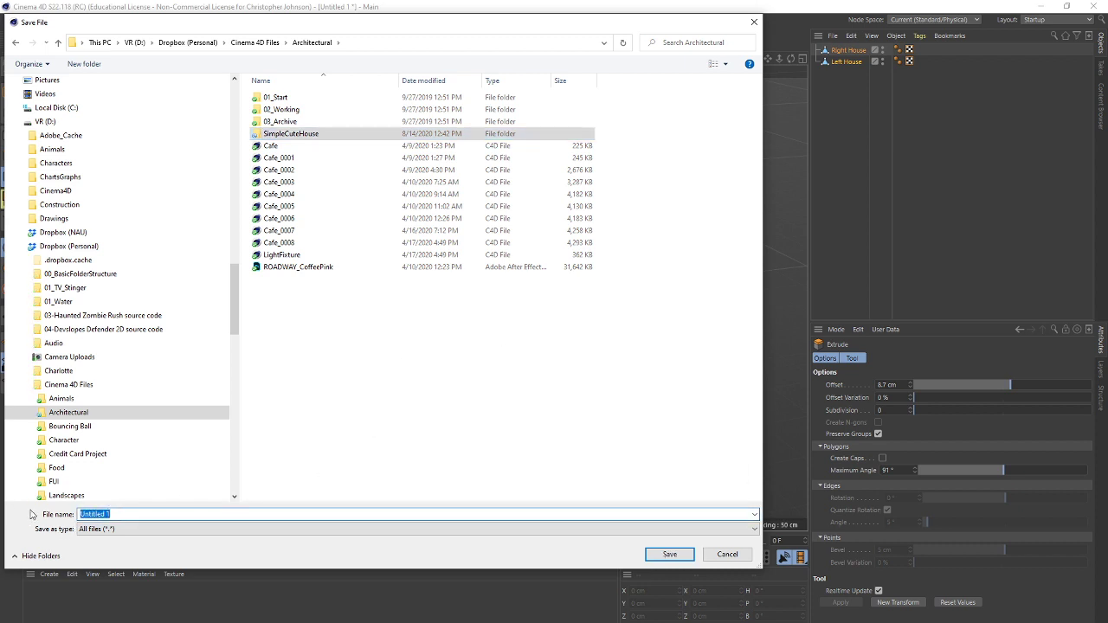
type("Simple")
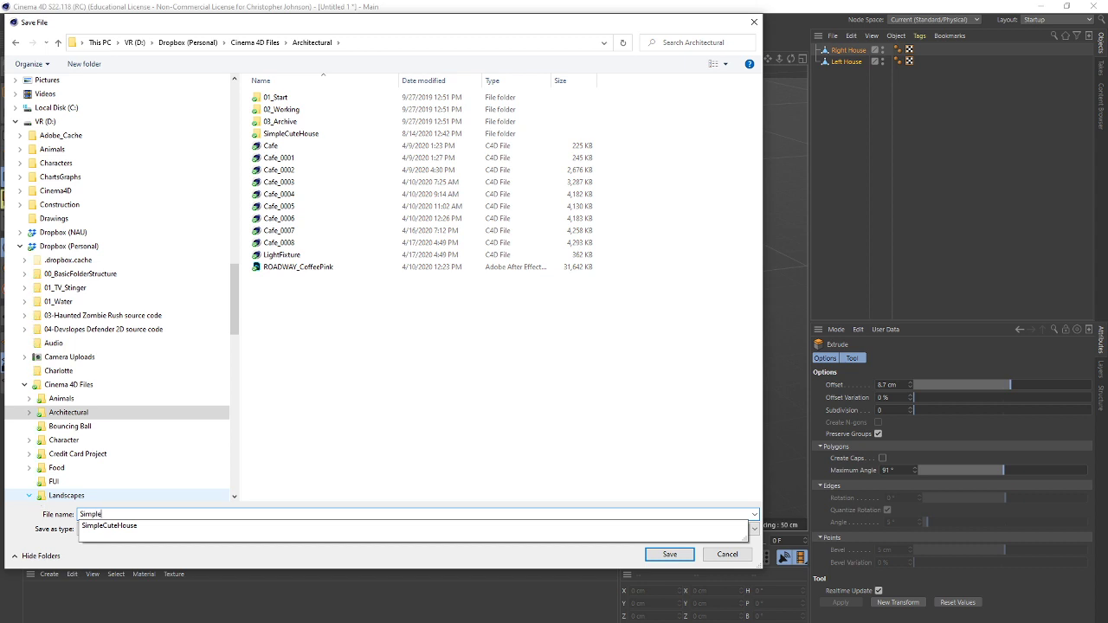
type("CuteHouse")
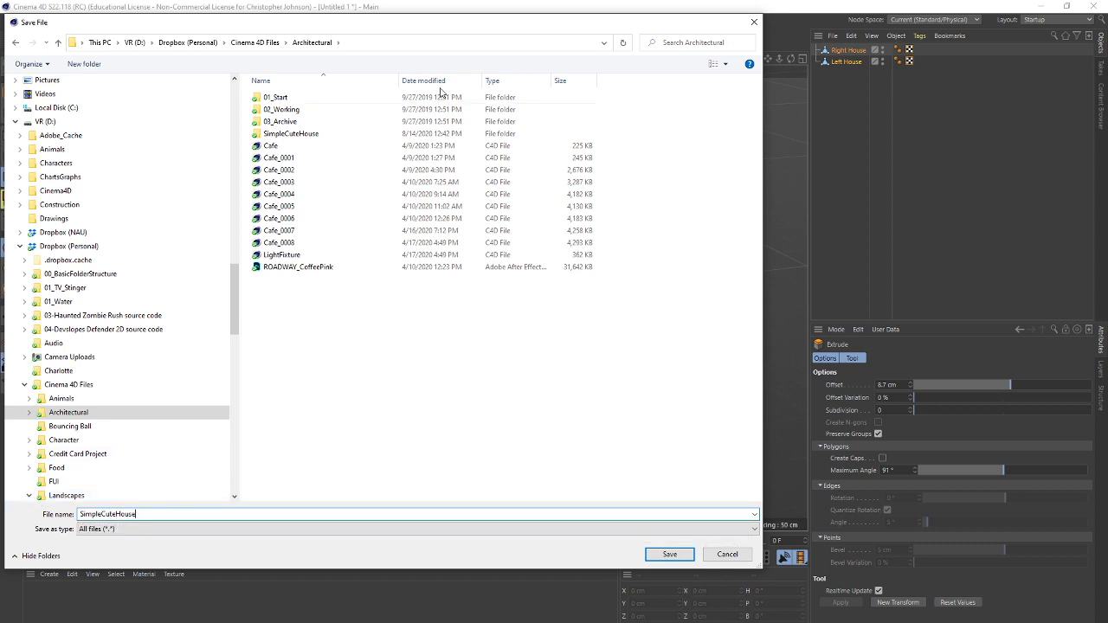
double_click(294, 135)
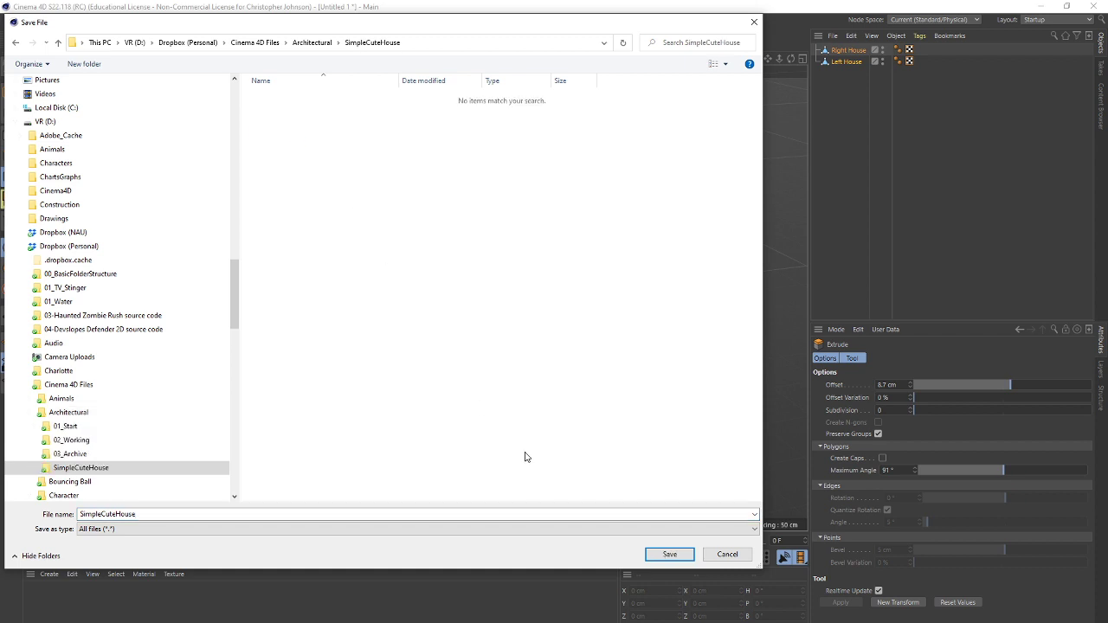
left_click(668, 555)
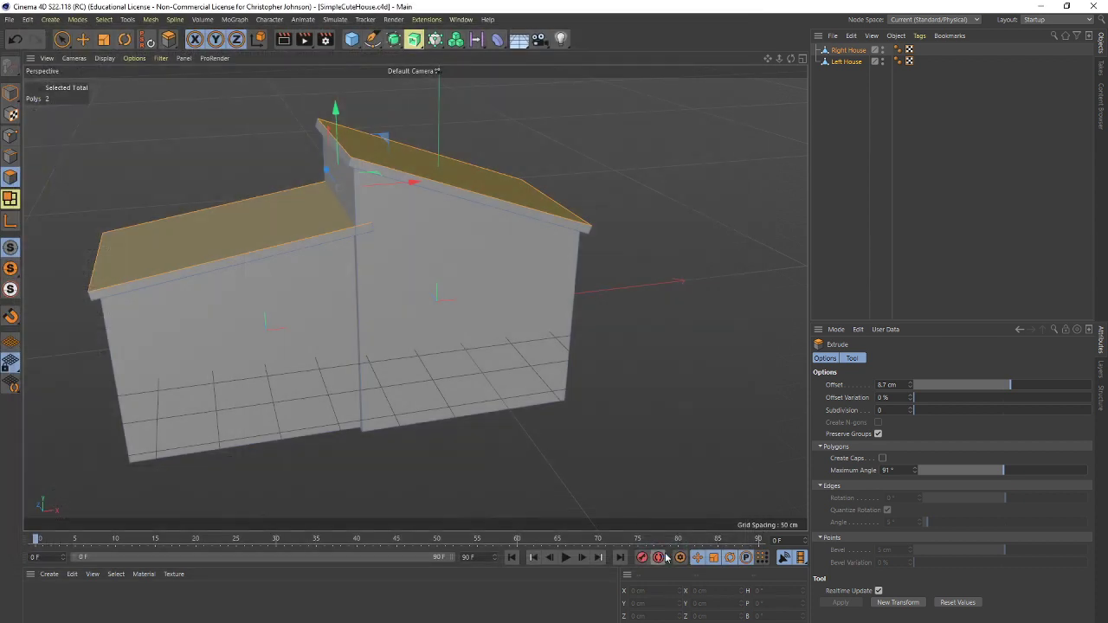